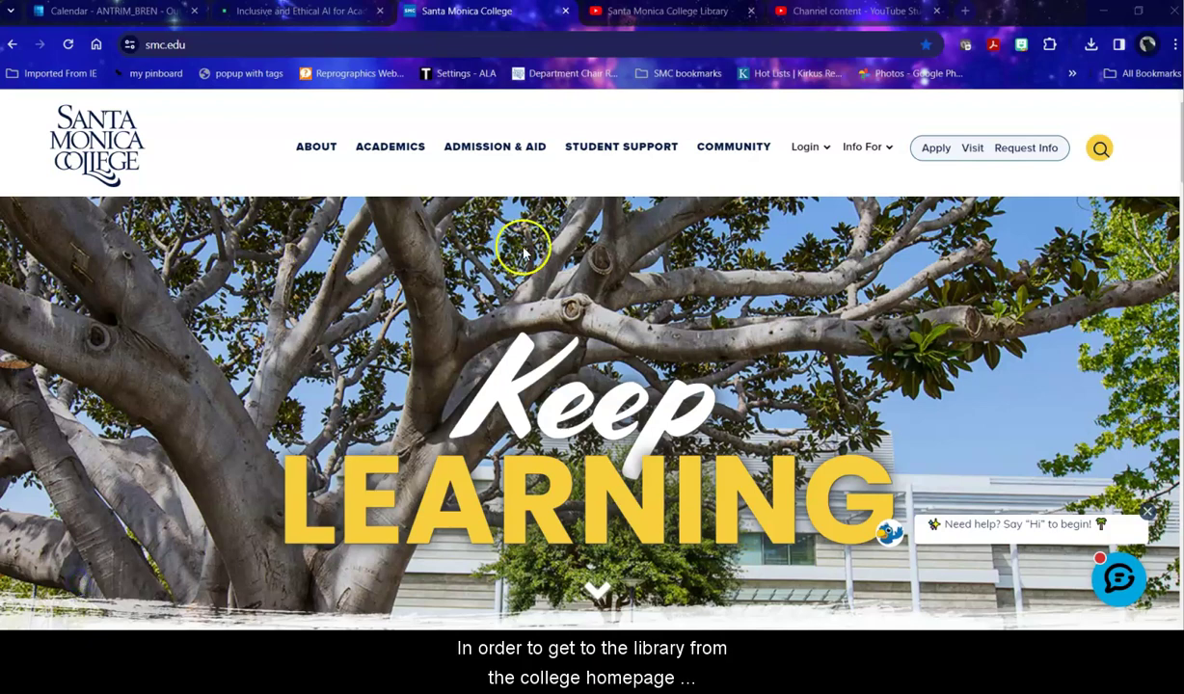
# Step: Go to the Student Support page and follow its Library link under Academics
pyautogui.moveTo(624, 157)
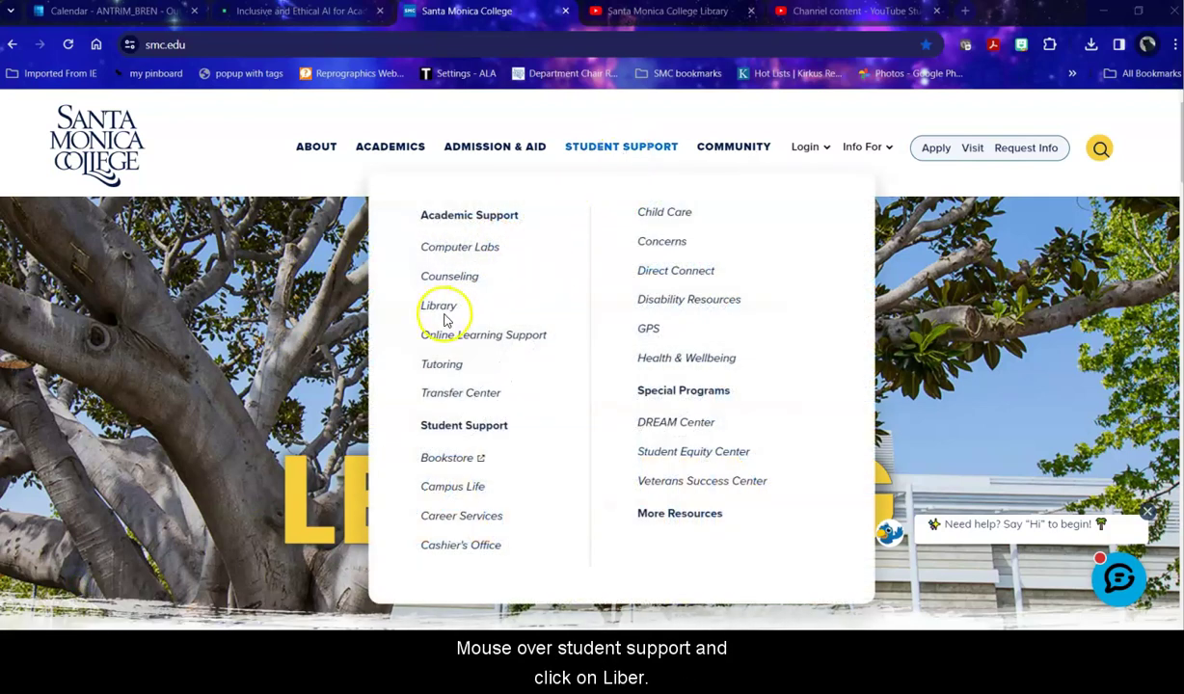
pyautogui.click(431, 305)
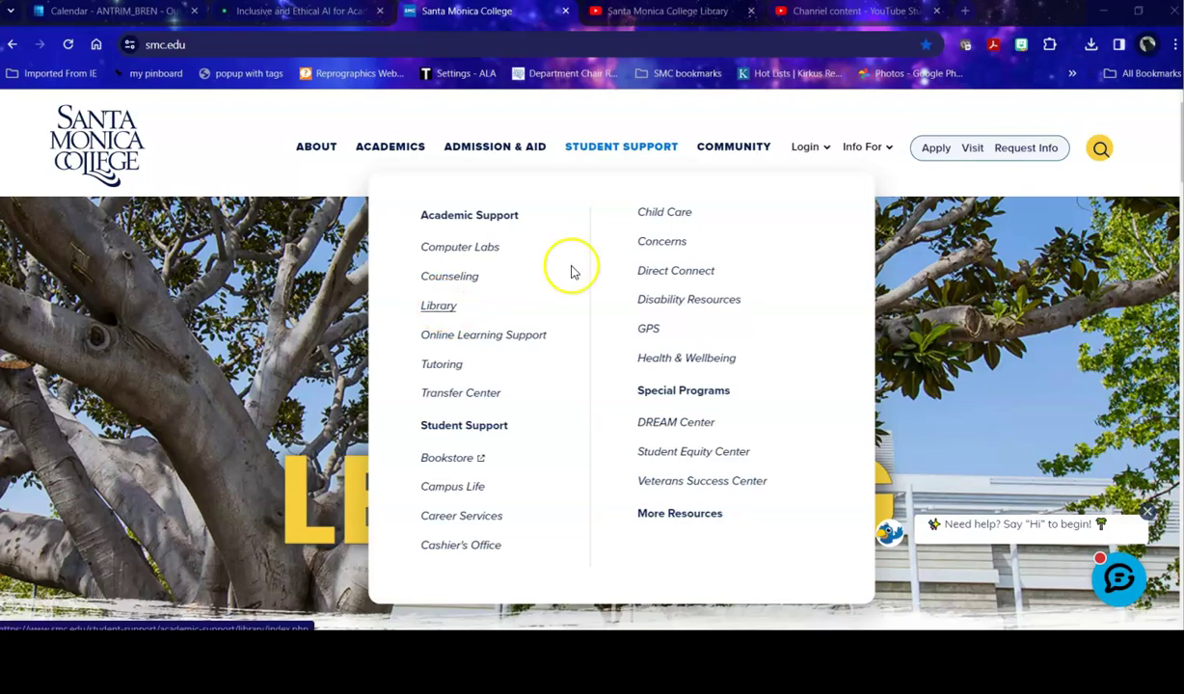
pyautogui.click(640, 150)
pyautogui.scroll(-3, 858, 258)
pyautogui.scroll(-15, 914, 275)
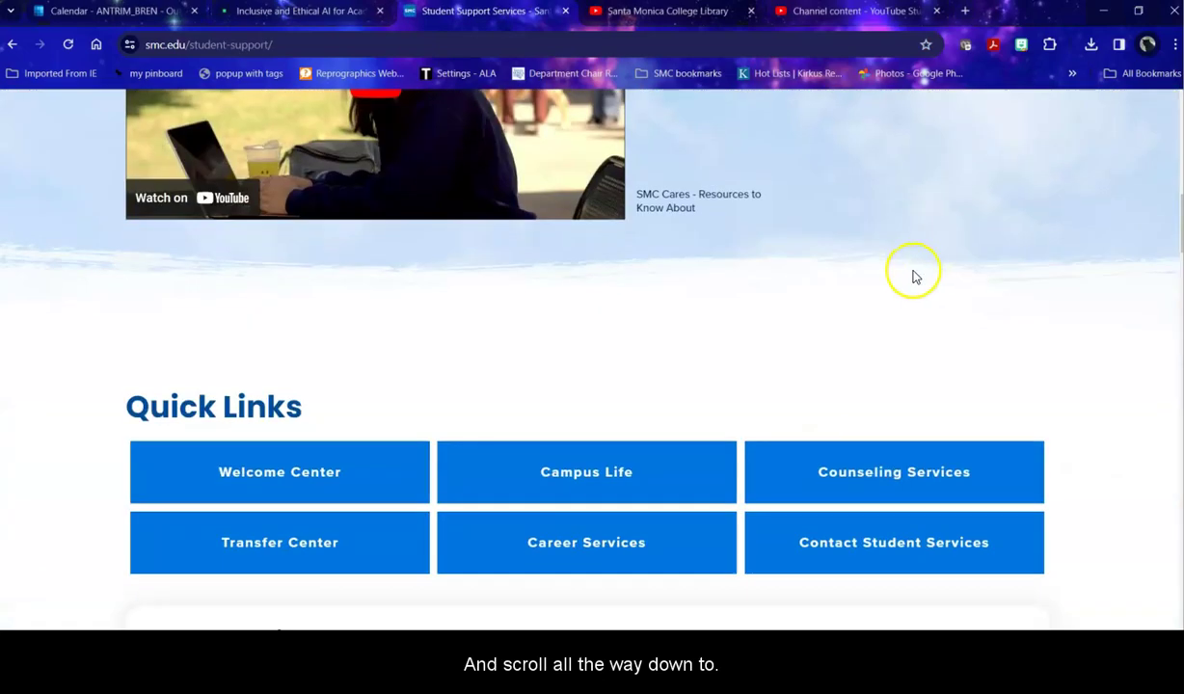
pyautogui.scroll(-8, 914, 277)
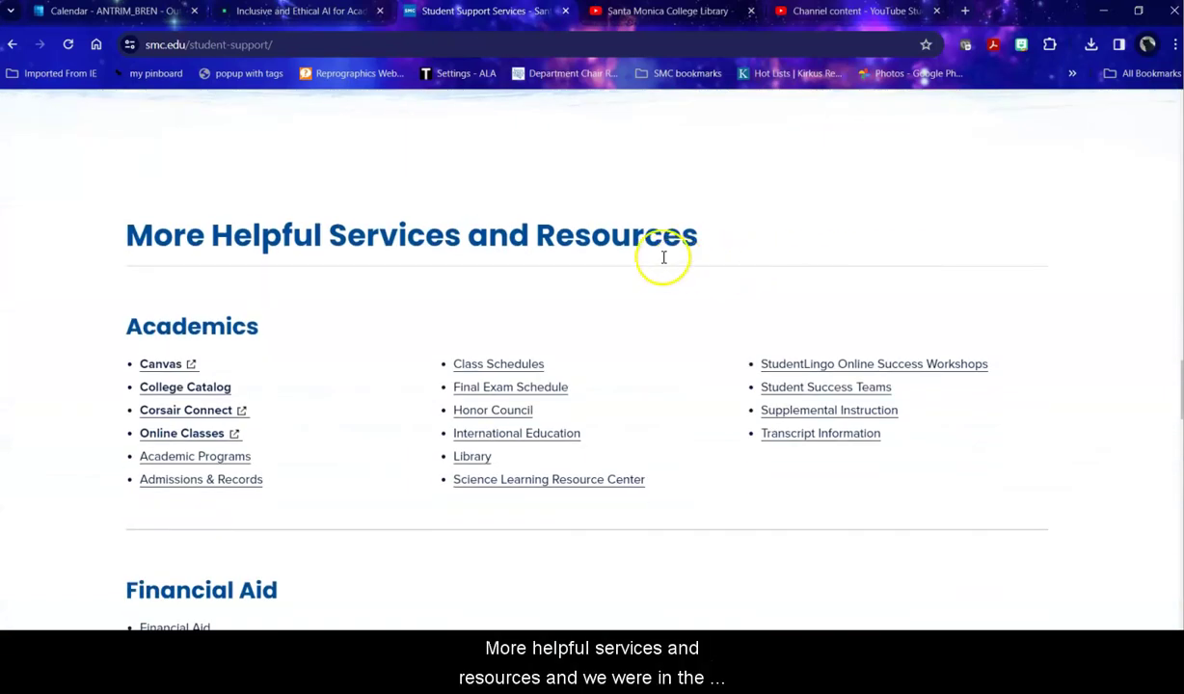
pyautogui.click(474, 461)
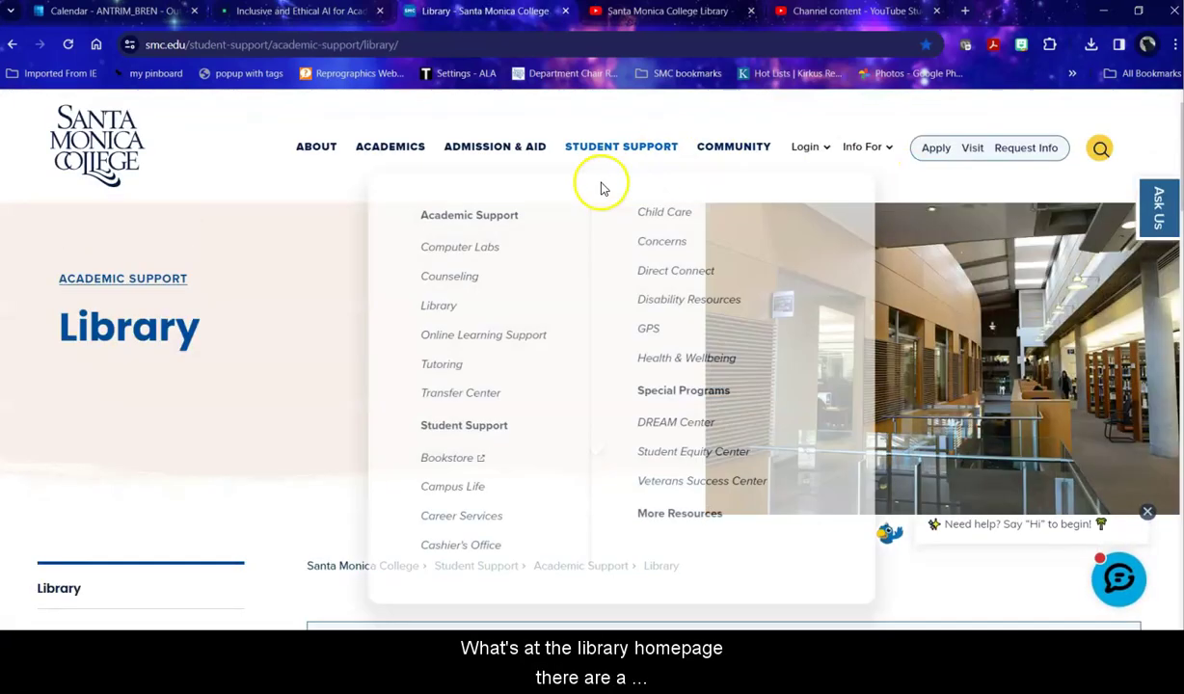
# Step: Scroll down the Library page to the OneSearch box and the blue resource link buttons
pyautogui.scroll(-3, 312, 367)
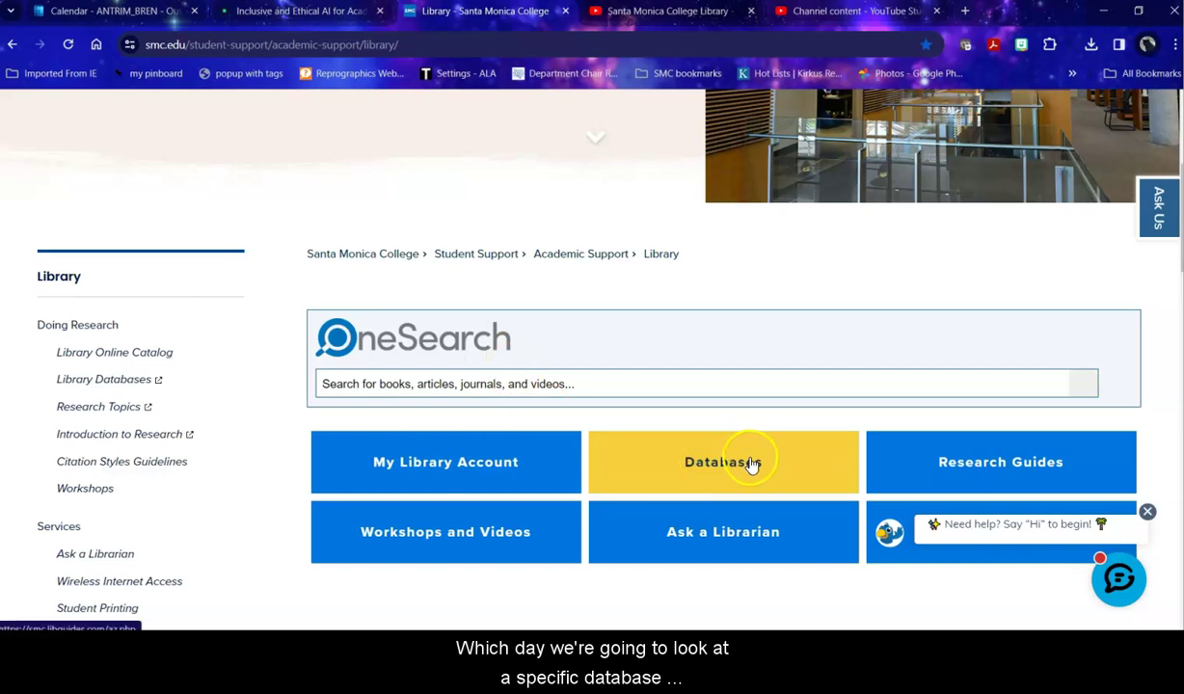
pyautogui.scroll(-1, 750, 463)
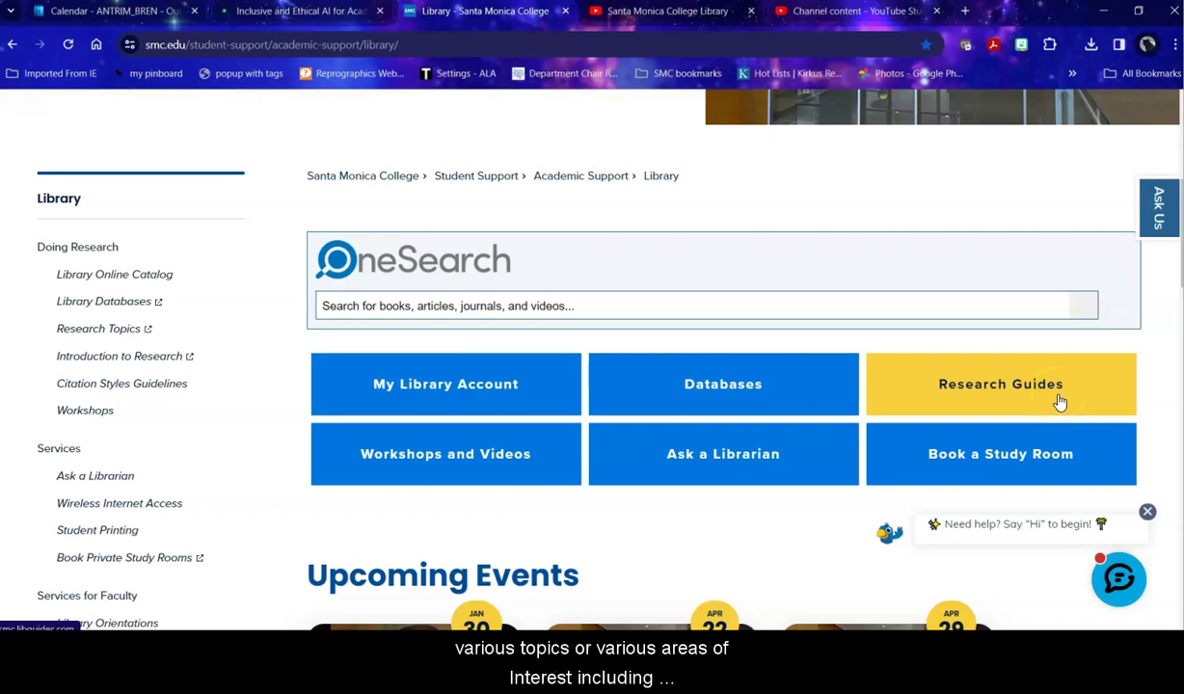
pyautogui.click(1068, 450)
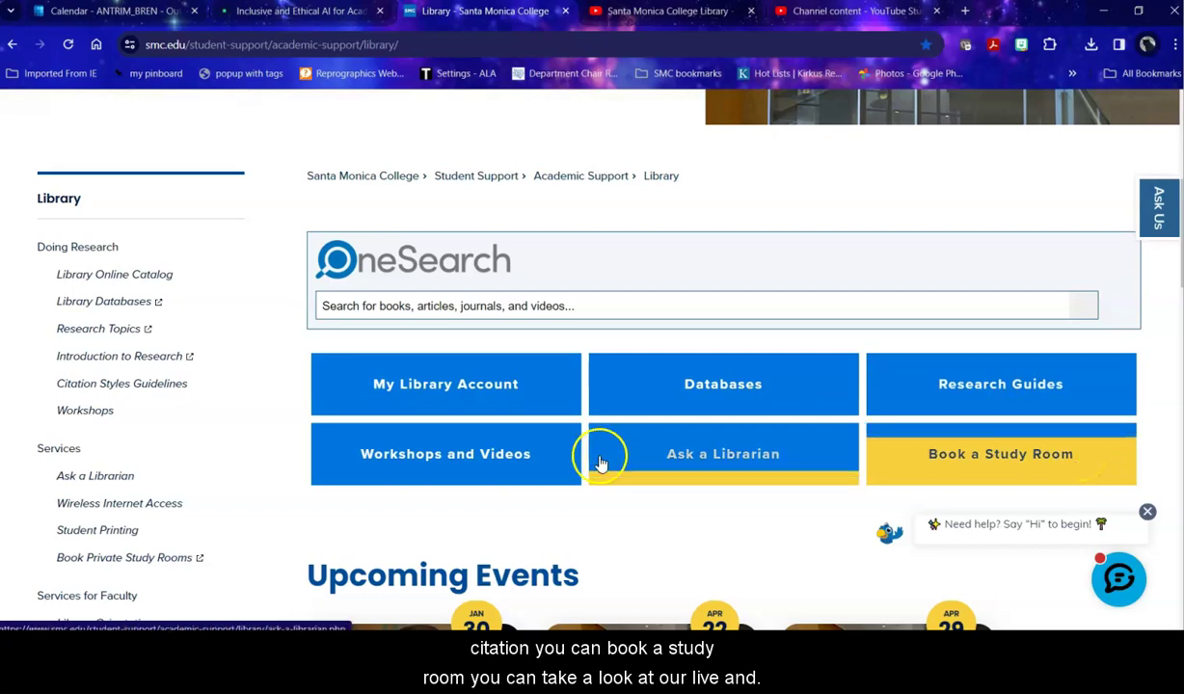
pyautogui.click(516, 477)
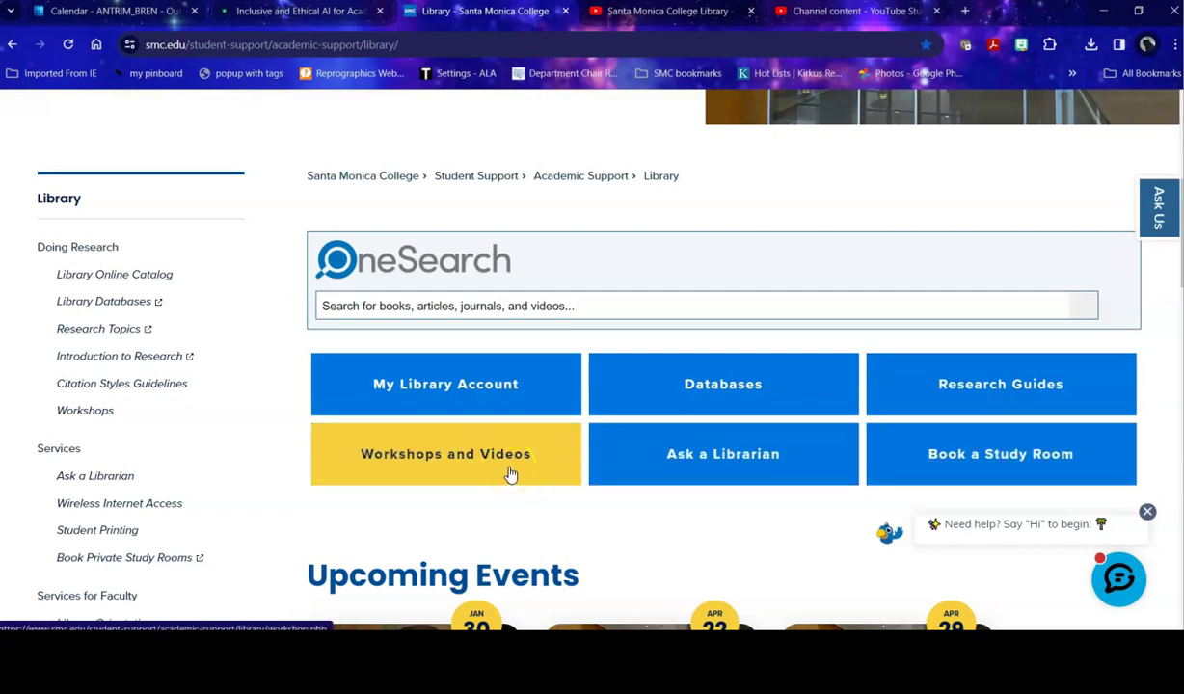
pyautogui.click(525, 467)
pyautogui.scroll(-3, 530, 464)
pyautogui.scroll(-2, 529, 465)
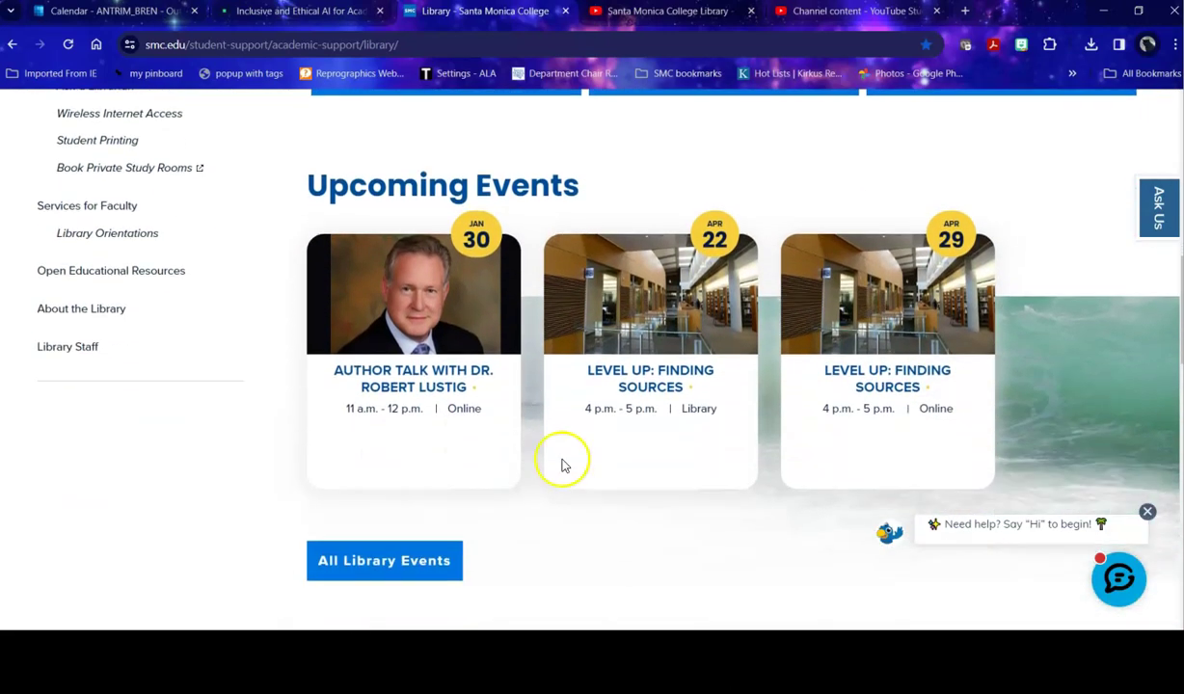
pyautogui.scroll(-5, 1068, 403)
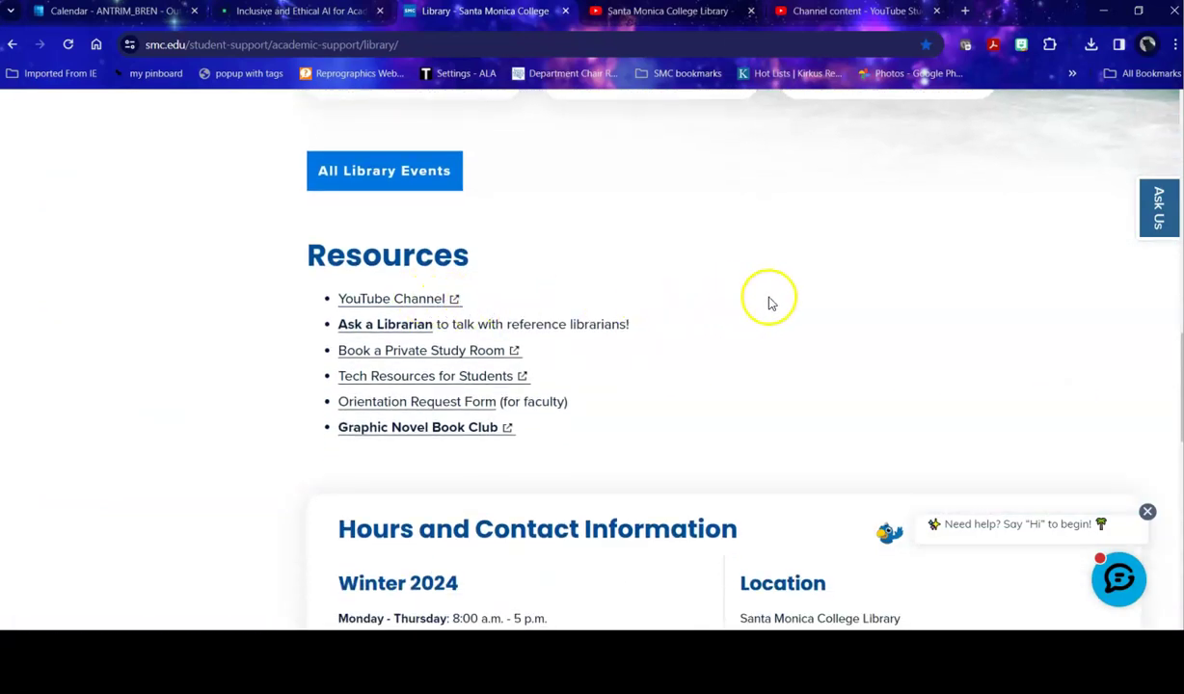
pyautogui.scroll(-3, 768, 304)
pyautogui.scroll(-2, 618, 366)
pyautogui.scroll(1, 667, 352)
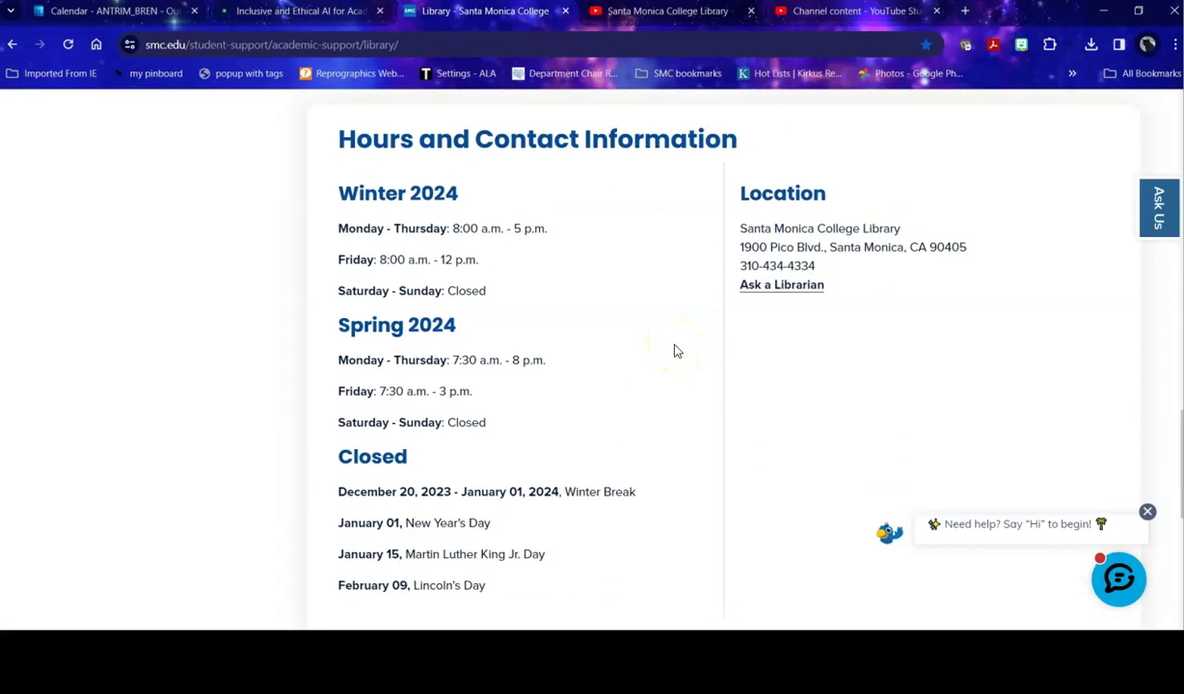
pyautogui.scroll(-3, 674, 349)
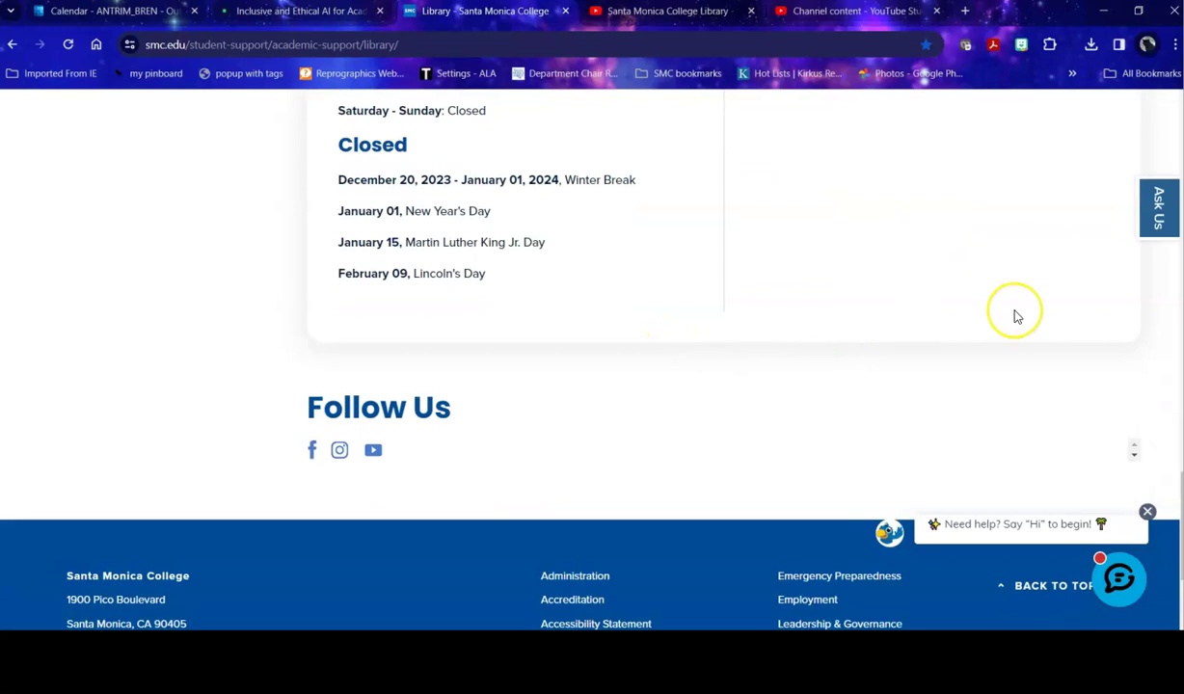
pyautogui.scroll(15, 1013, 315)
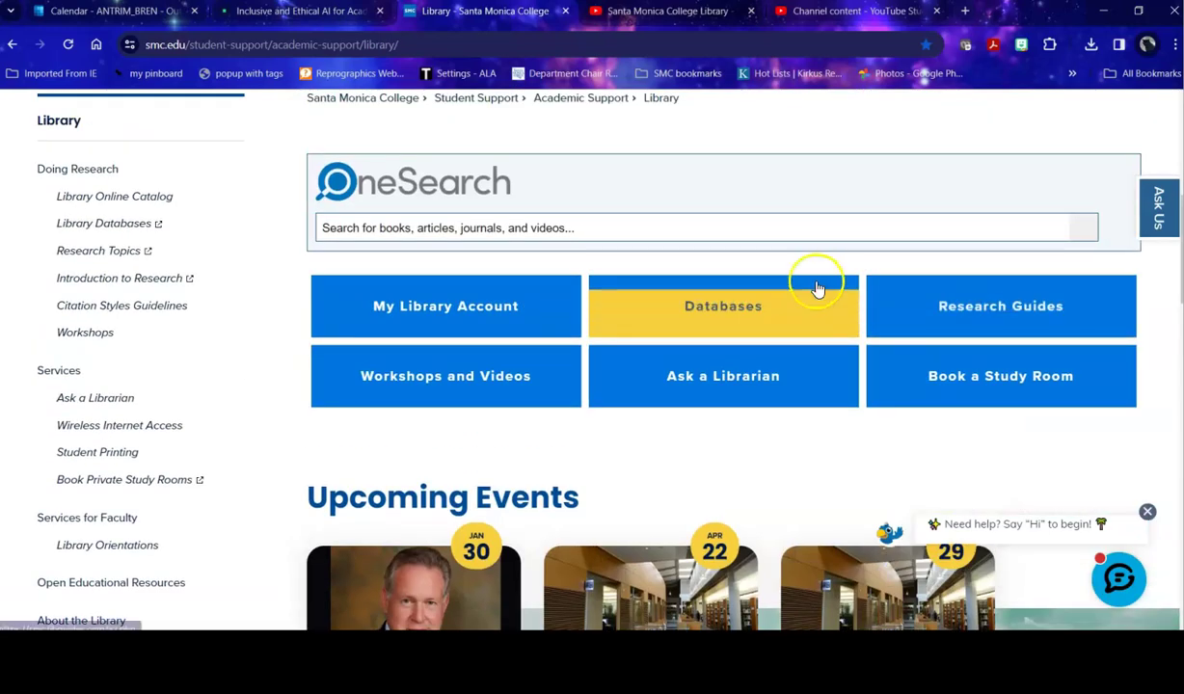
pyautogui.scroll(1, 839, 290)
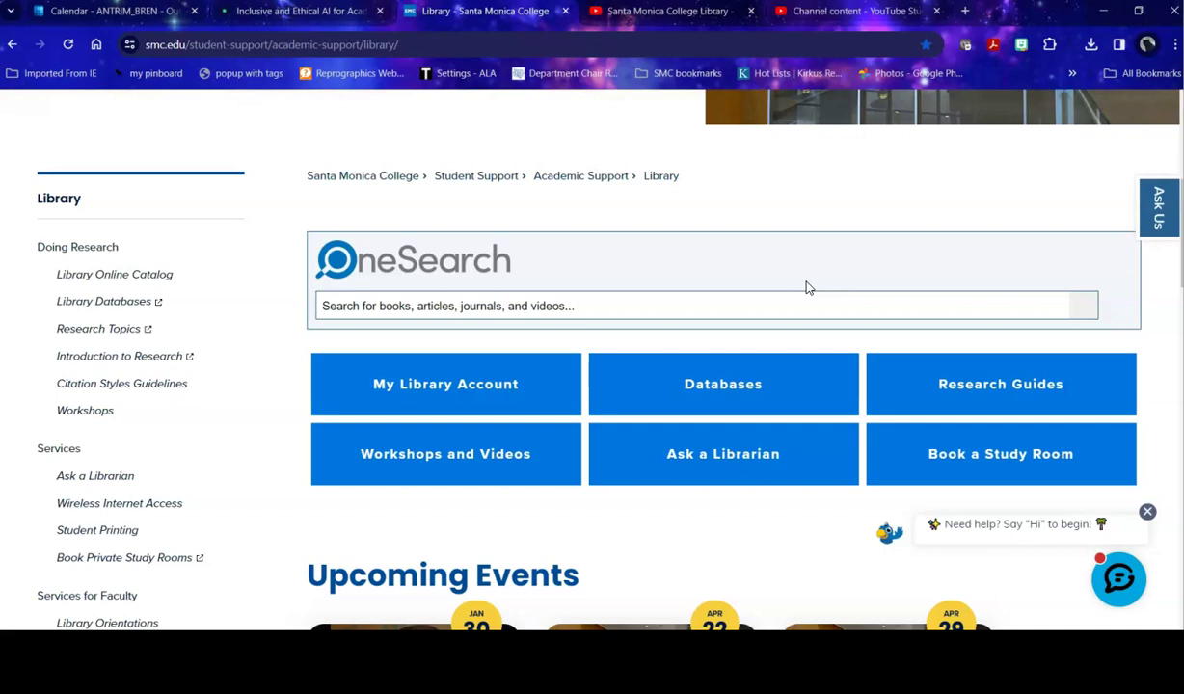
# Step: Open the A-Z Databases list, filter it to Newspapers, and scroll down to U.S. Major Dailies
pyautogui.click(748, 384)
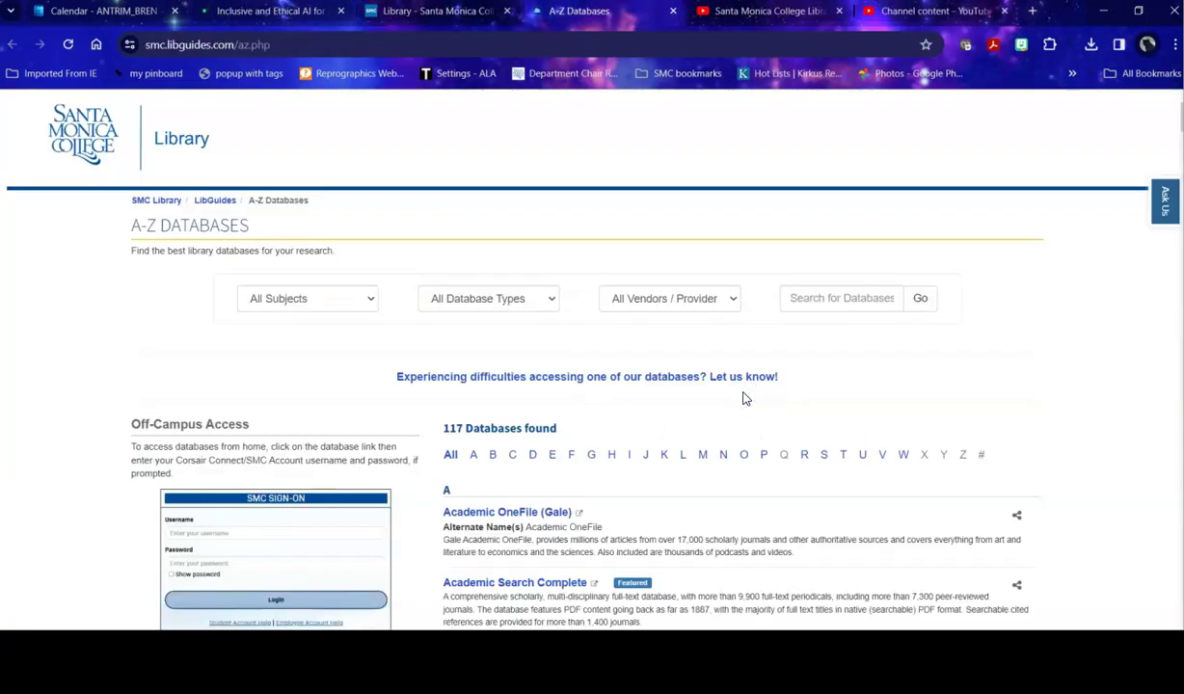
pyautogui.scroll(-1, 1030, 312)
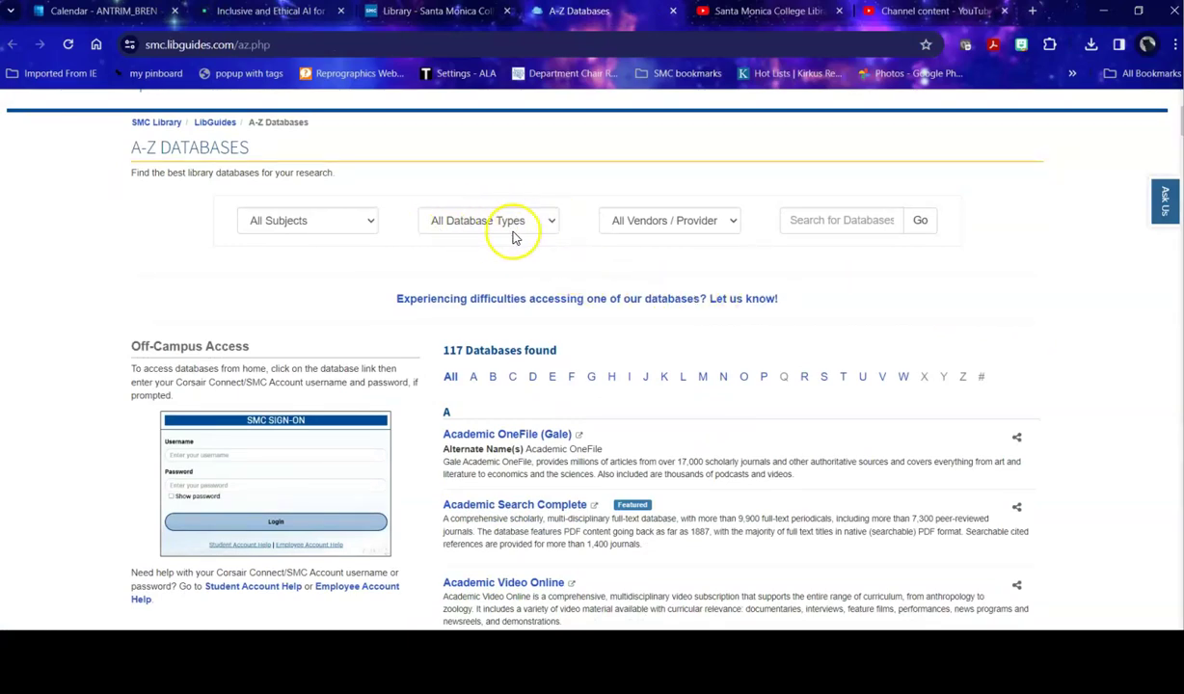
pyautogui.click(550, 223)
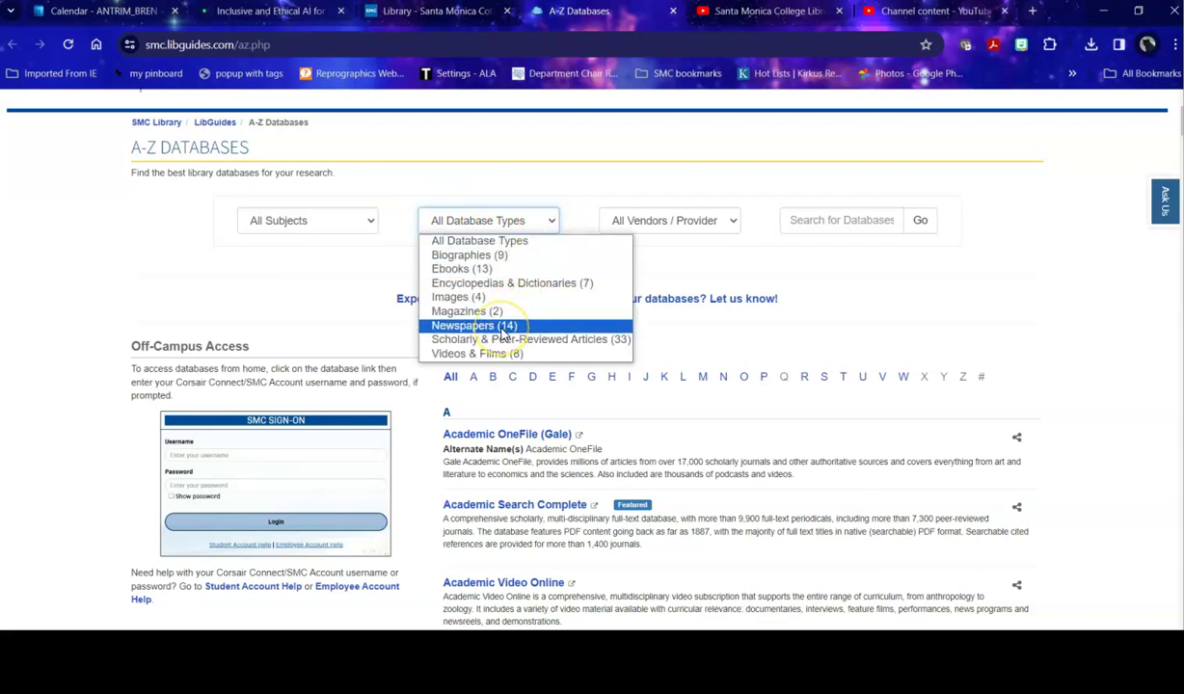
pyautogui.click(541, 326)
pyautogui.scroll(-2, 1025, 281)
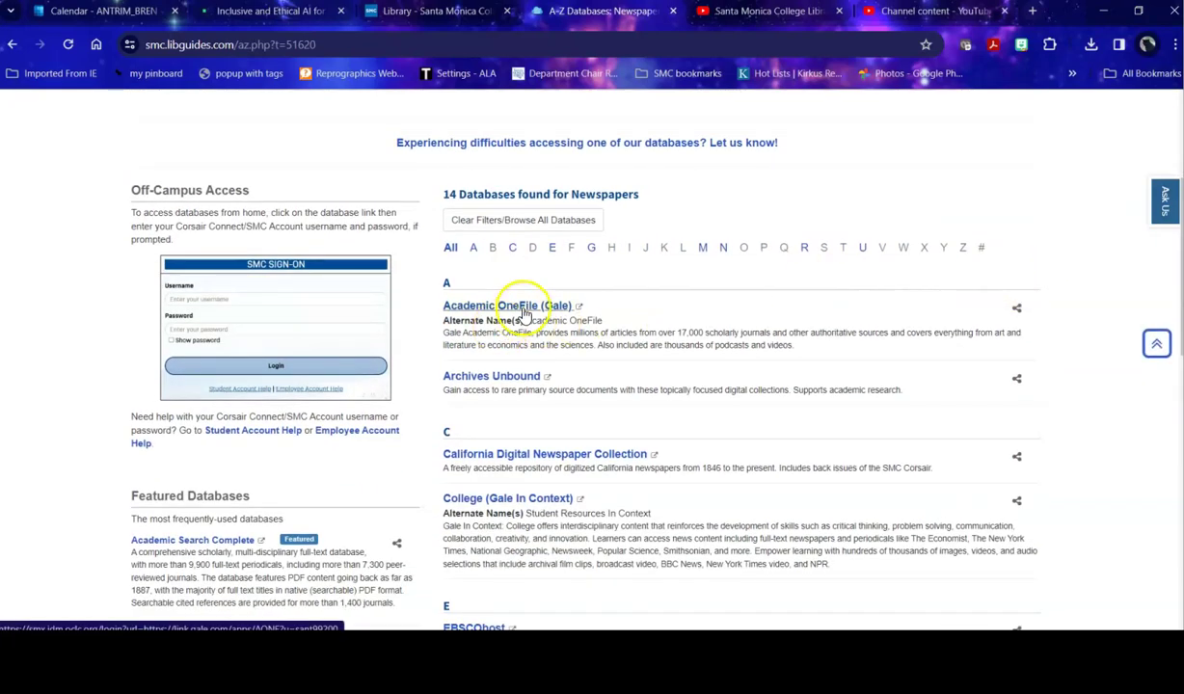
pyautogui.scroll(-3, 1035, 444)
pyautogui.scroll(-2, 991, 432)
pyautogui.scroll(-4, 991, 431)
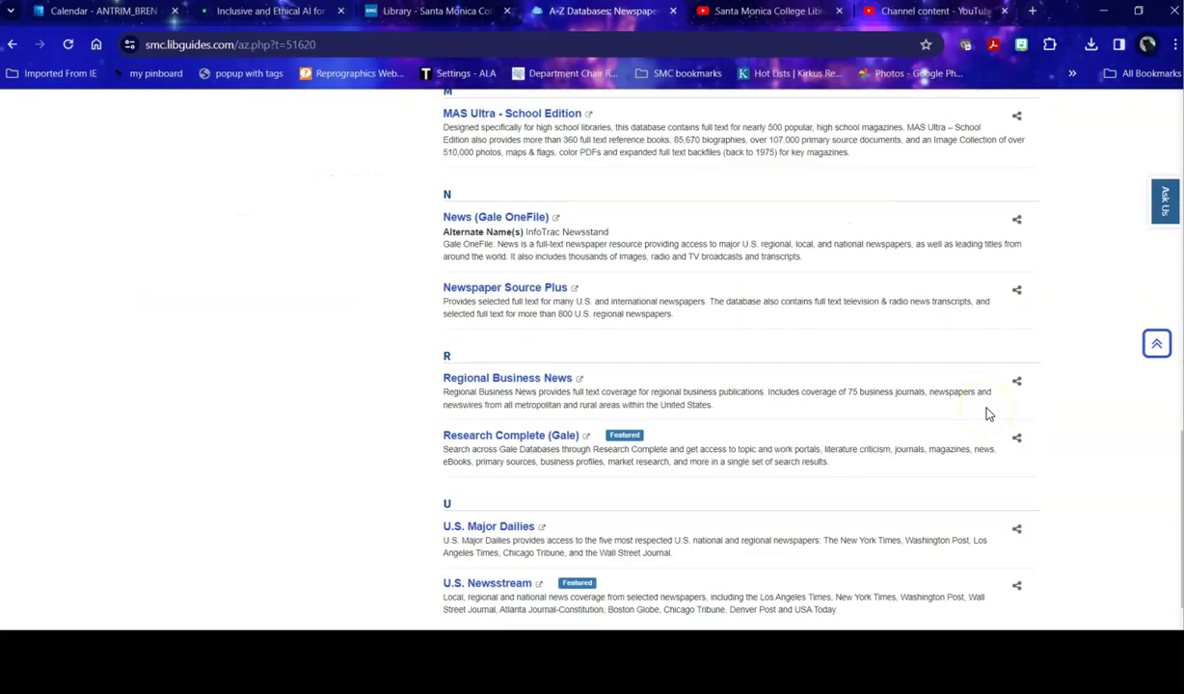
pyautogui.scroll(-1, 987, 411)
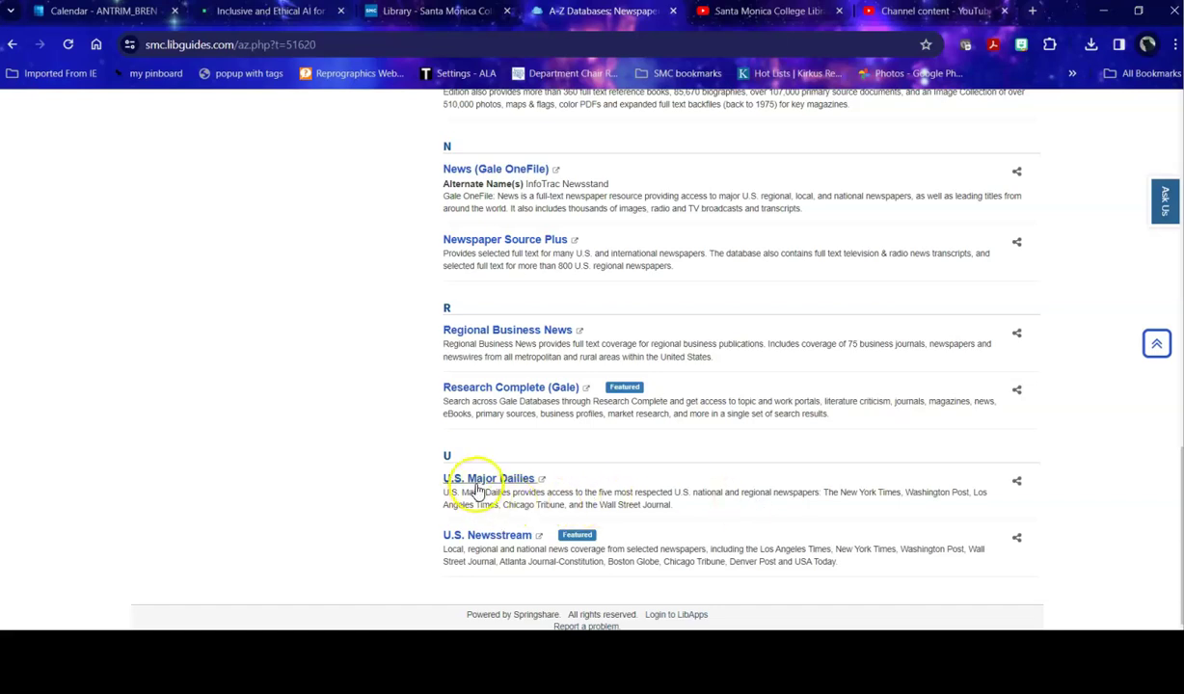
# Step: Open U.S. Major Dailies and search 'food insecurity' limited to full-text articles
pyautogui.click(527, 485)
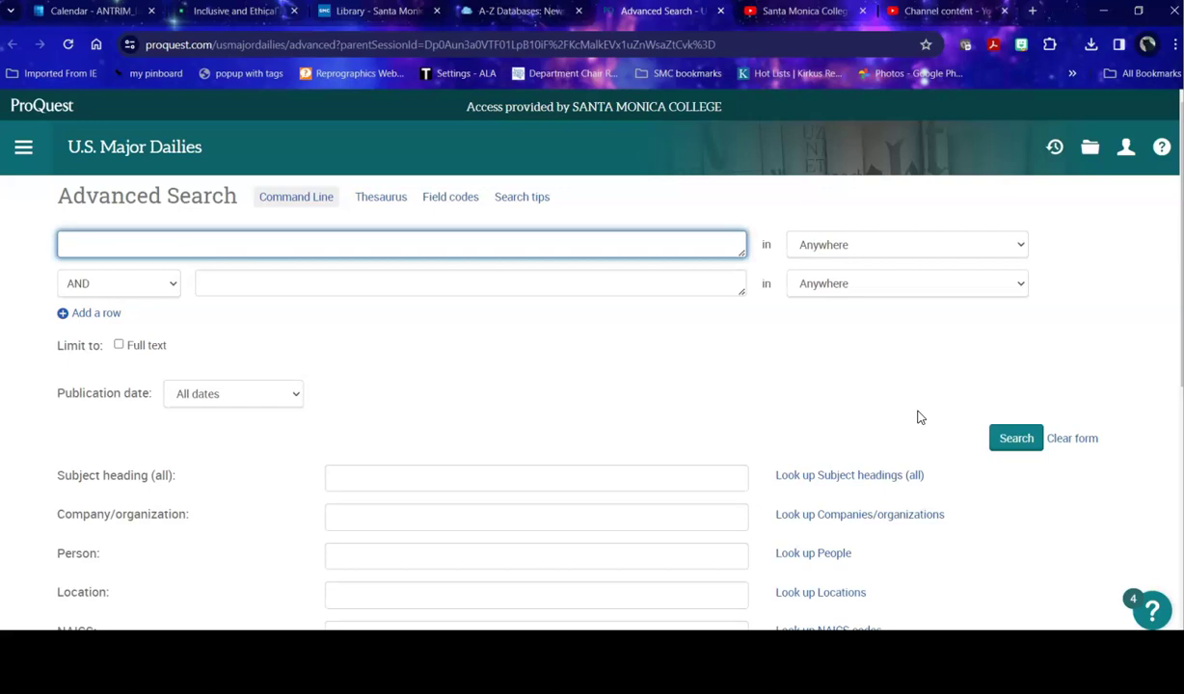
pyautogui.write('food ')
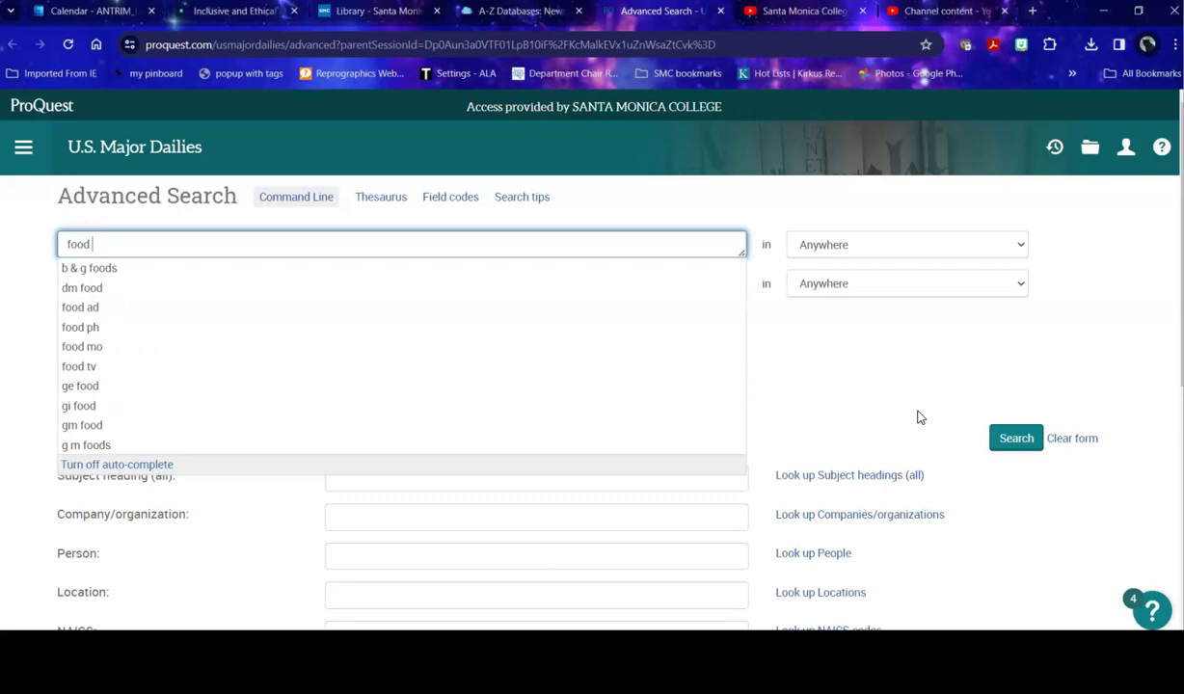
pyautogui.write('insec')
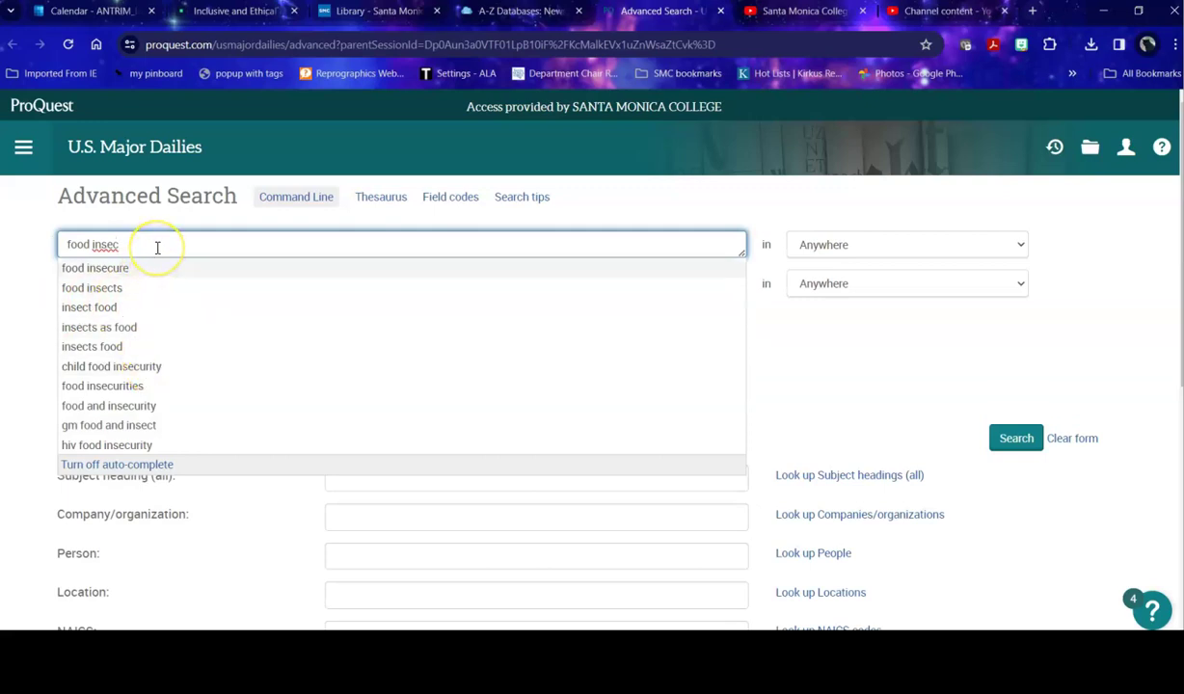
pyautogui.write('urity')
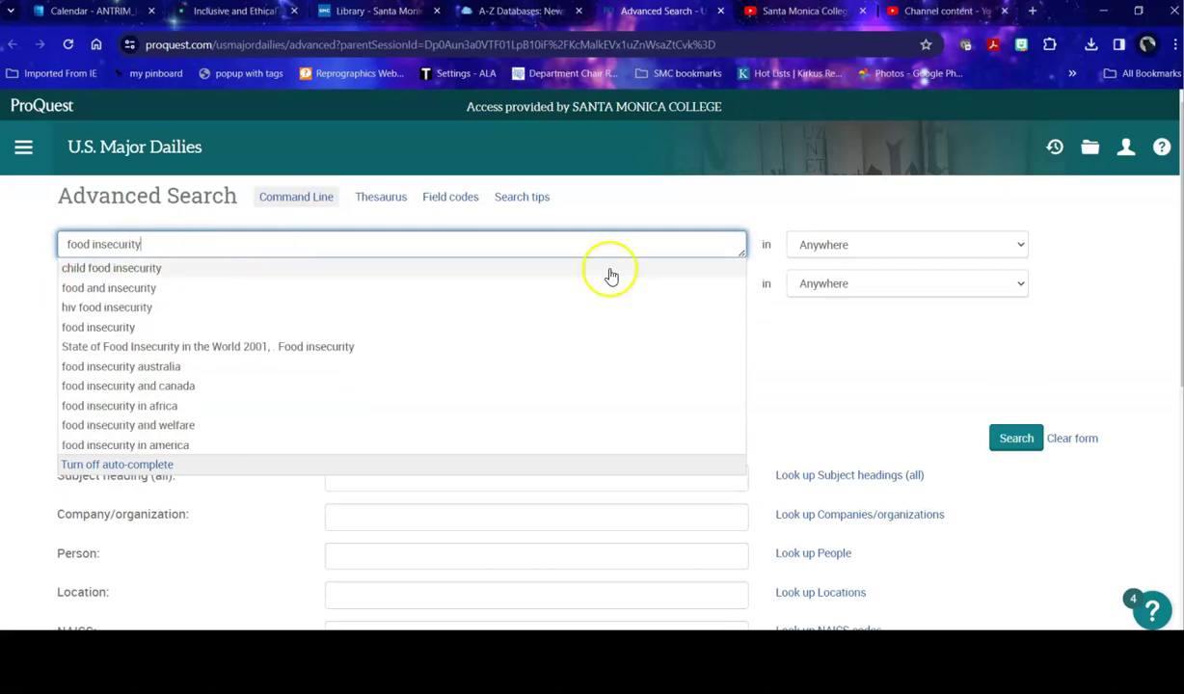
pyautogui.click(777, 342)
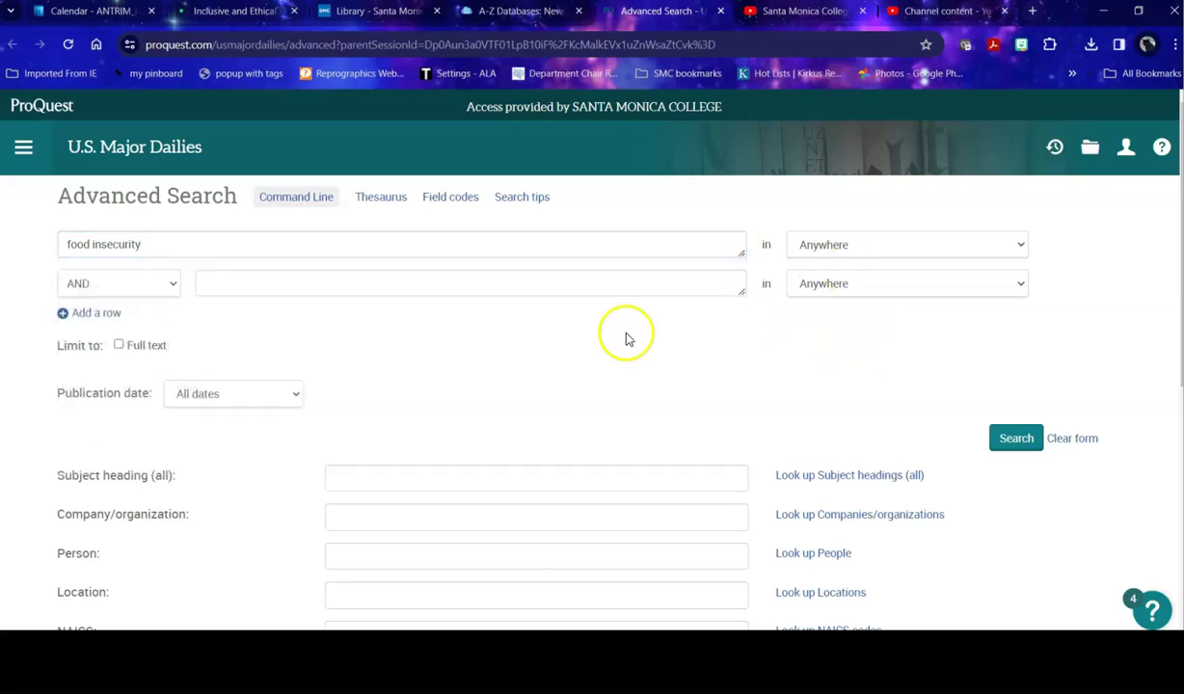
pyautogui.click(119, 346)
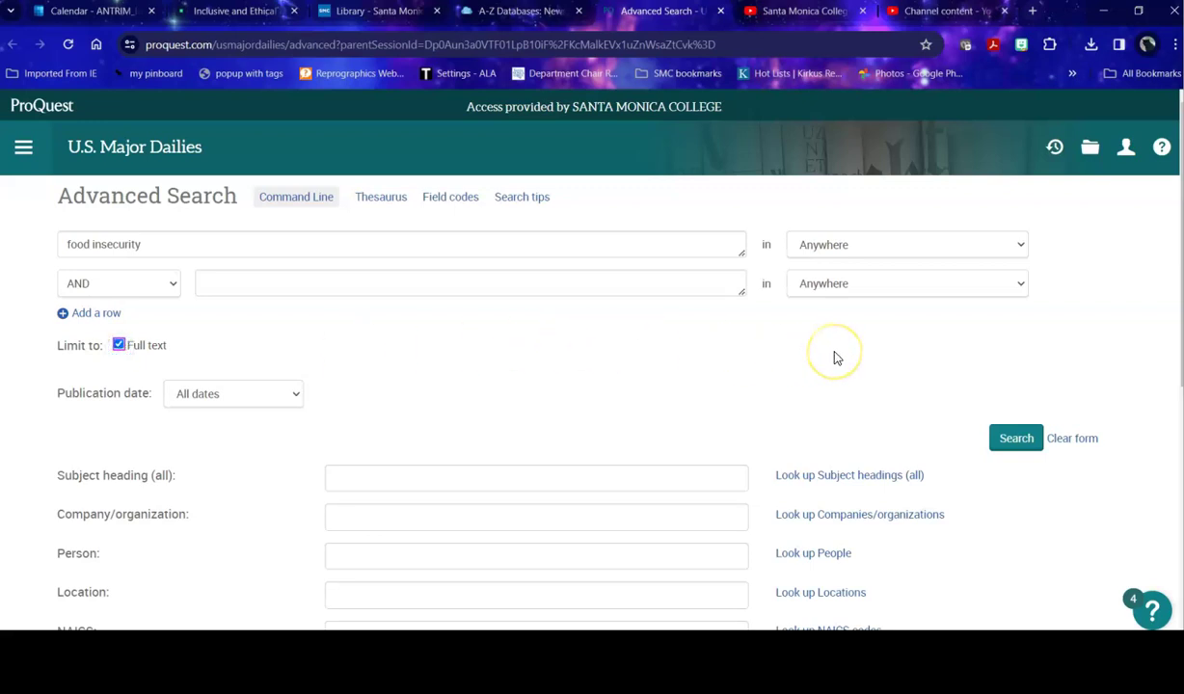
pyautogui.click(1024, 442)
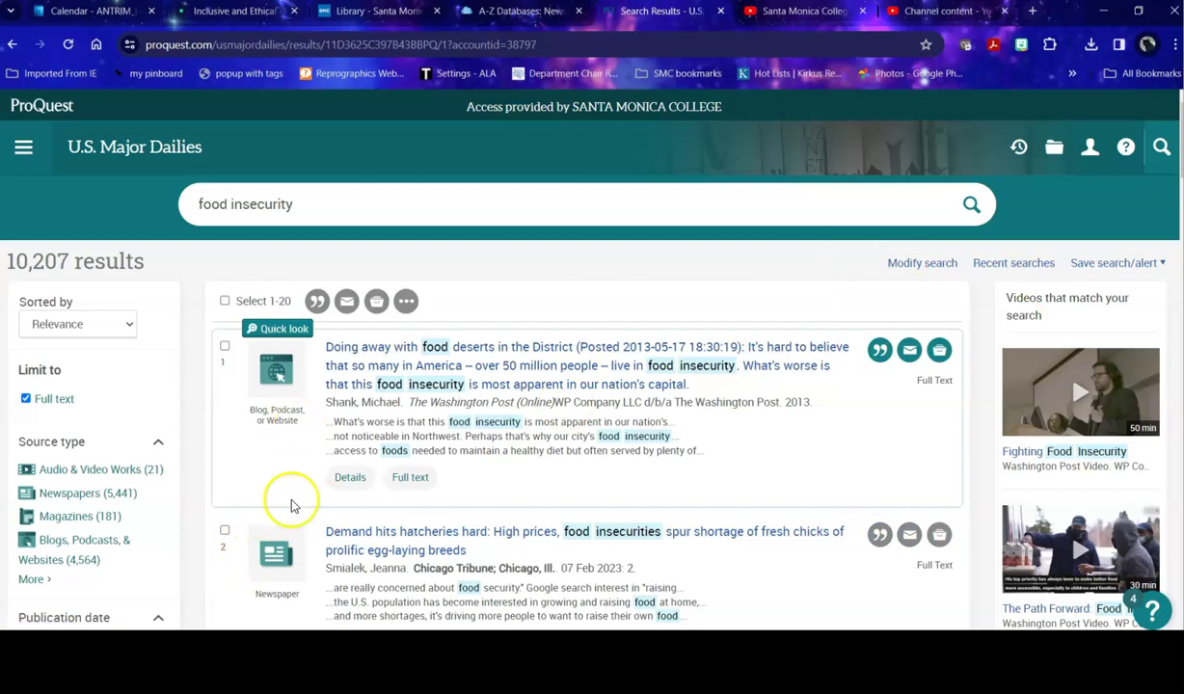
# Step: Scroll through the 10,207 results, reviewing the Source type and Publication date filters
pyautogui.scroll(-1, 300, 564)
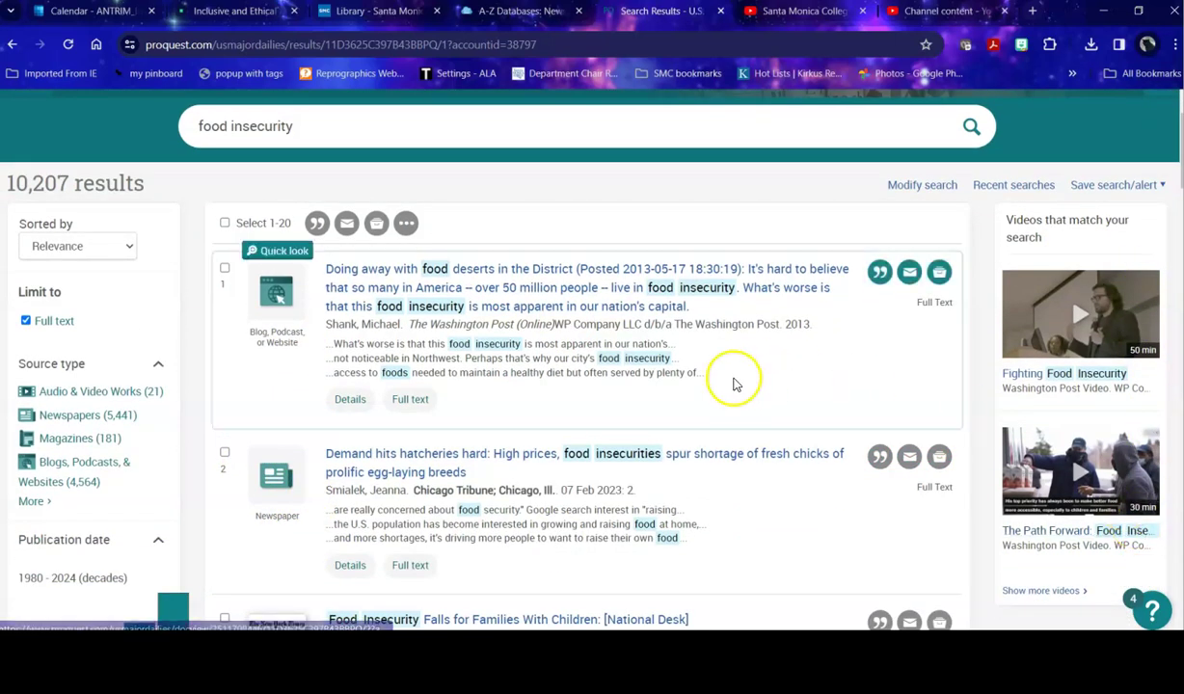
pyautogui.scroll(-3, 666, 363)
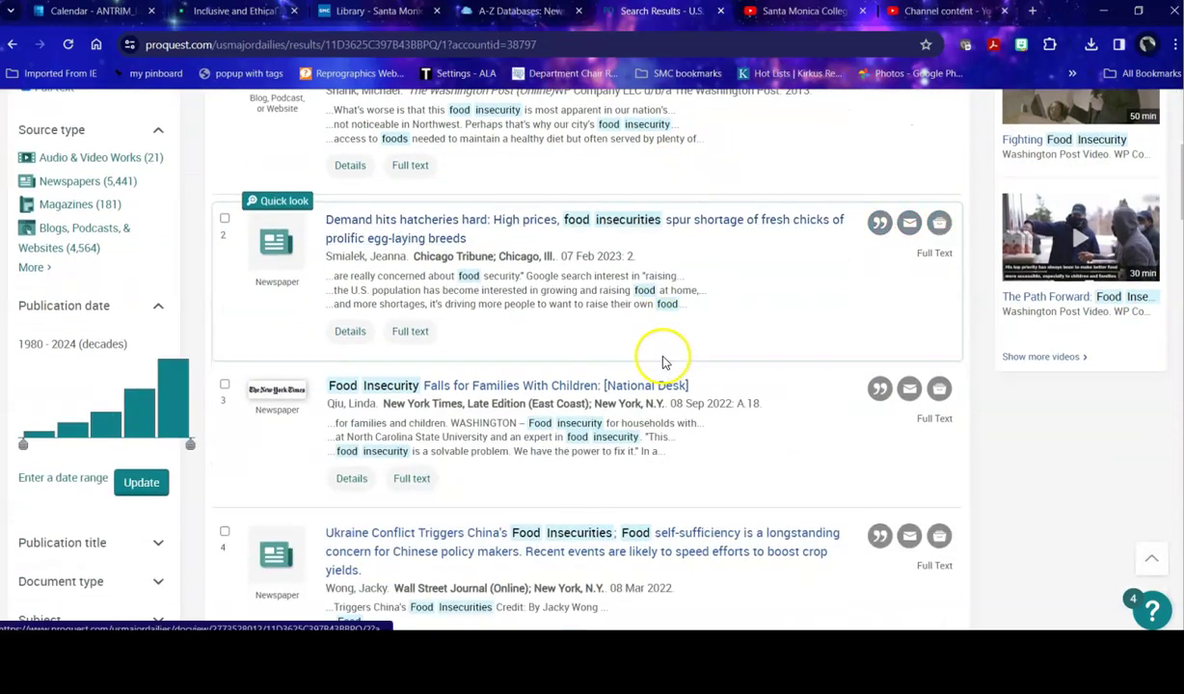
pyautogui.scroll(-5, 662, 362)
pyautogui.scroll(4, 690, 352)
pyautogui.scroll(3, 691, 359)
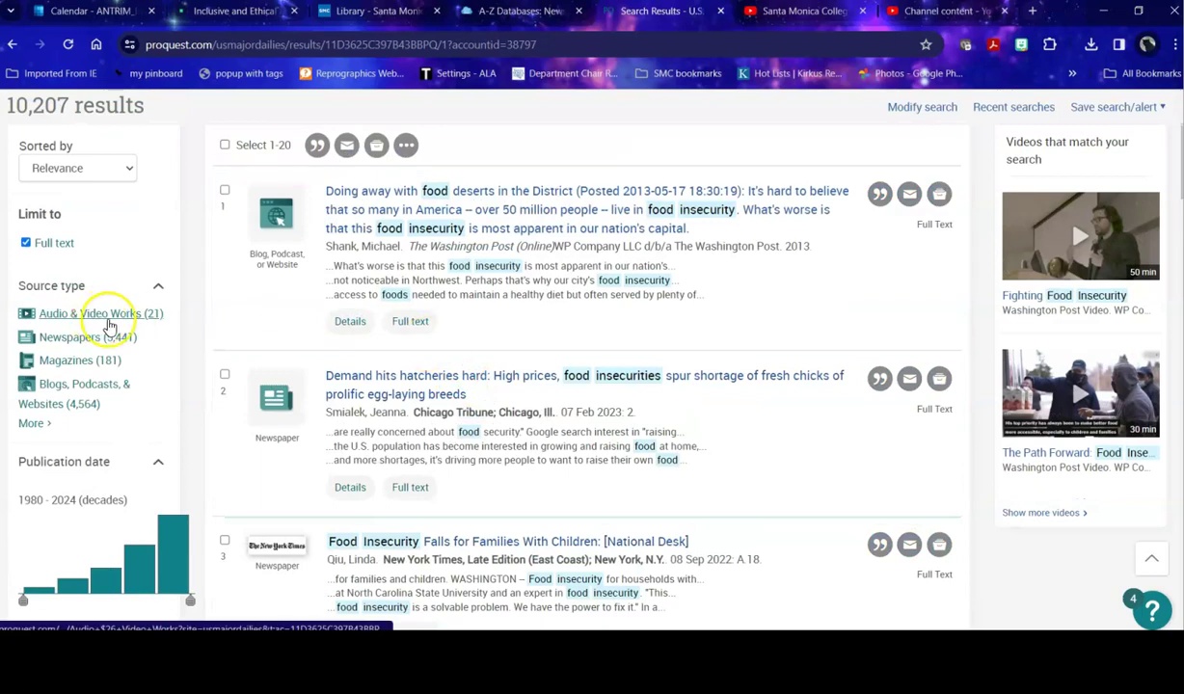
pyautogui.scroll(-2, 119, 215)
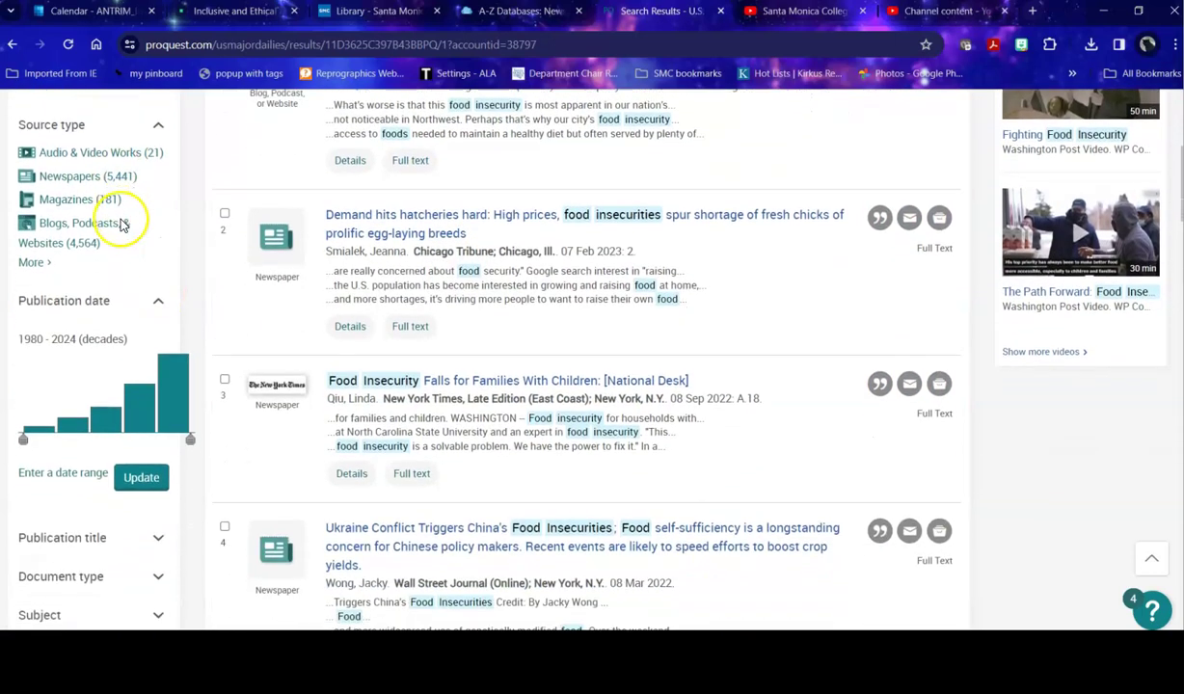
pyautogui.scroll(-1, 120, 224)
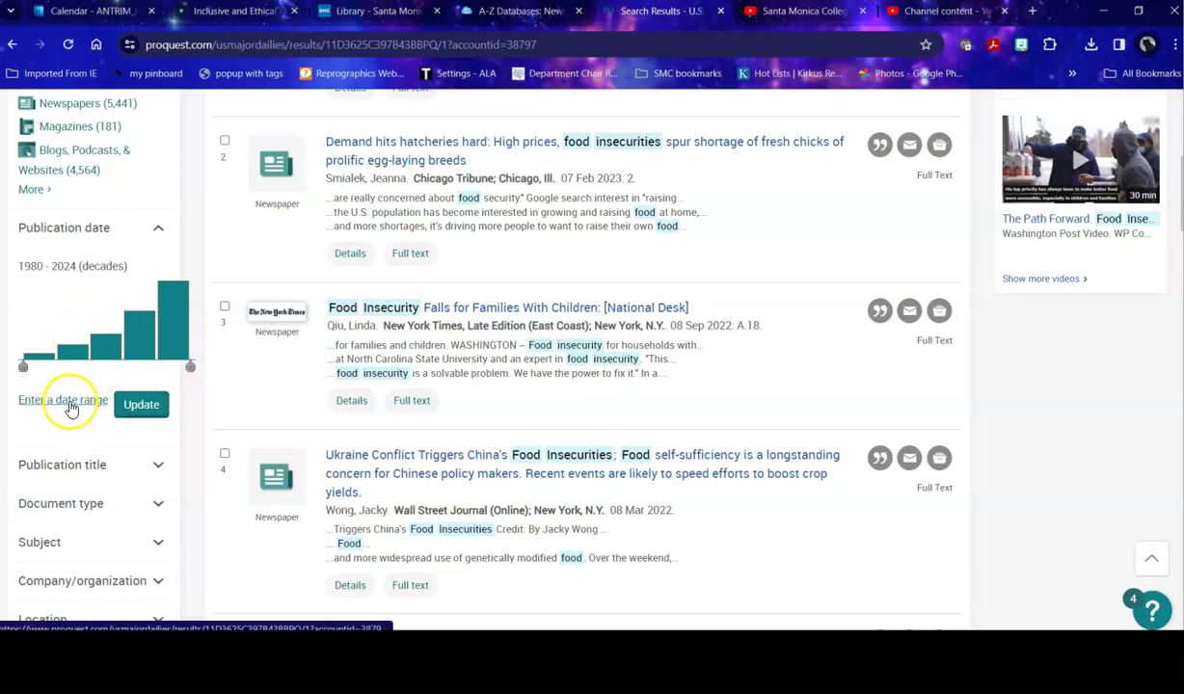
# Step: Apply a custom publication date range from 2020 to 2024, correcting the start year from 2019
pyautogui.click(68, 401)
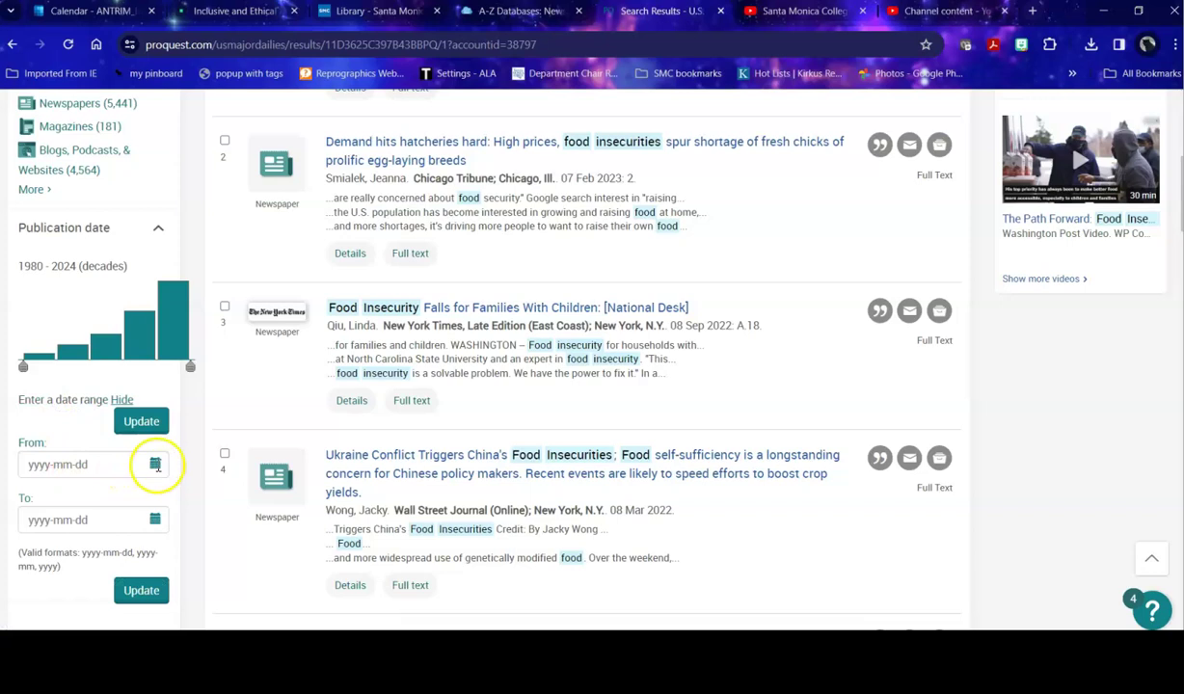
pyautogui.click(89, 465)
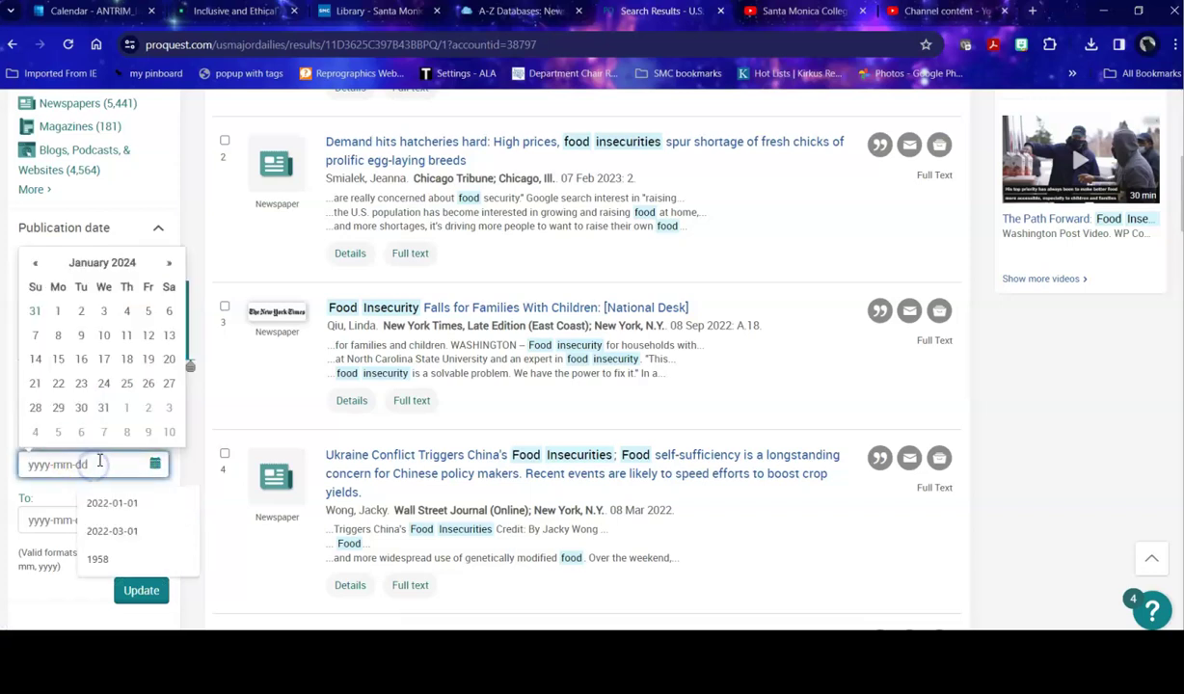
pyautogui.write('2019')
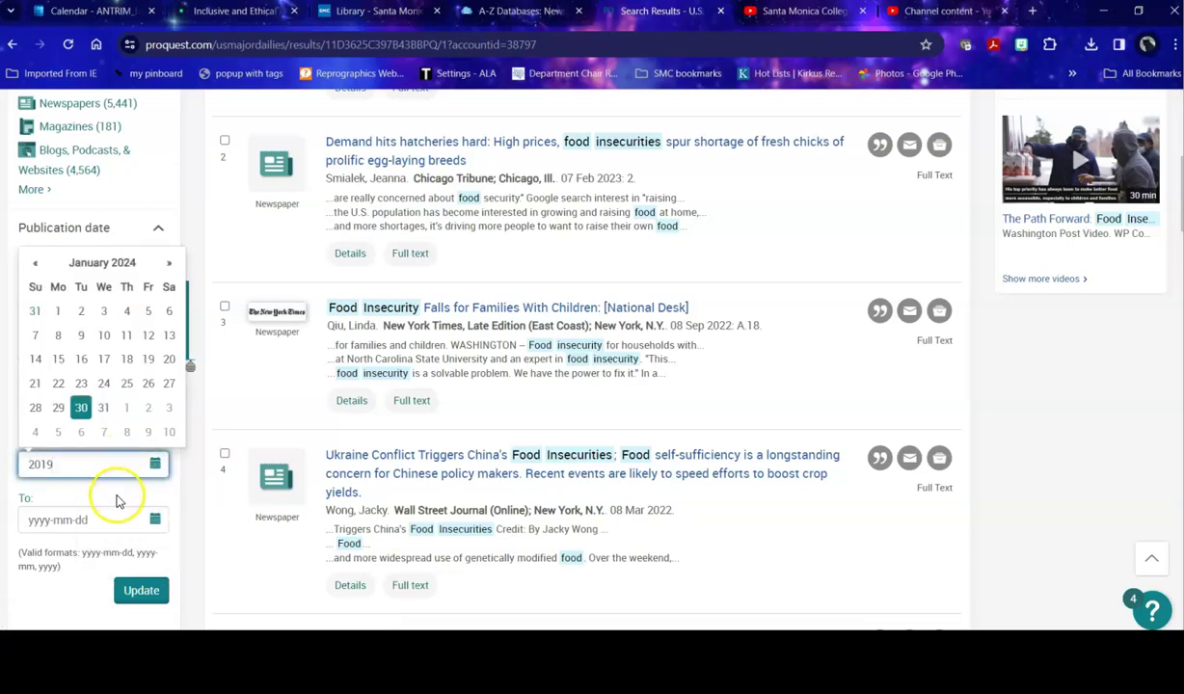
pyautogui.click(97, 518)
pyautogui.write('2024')
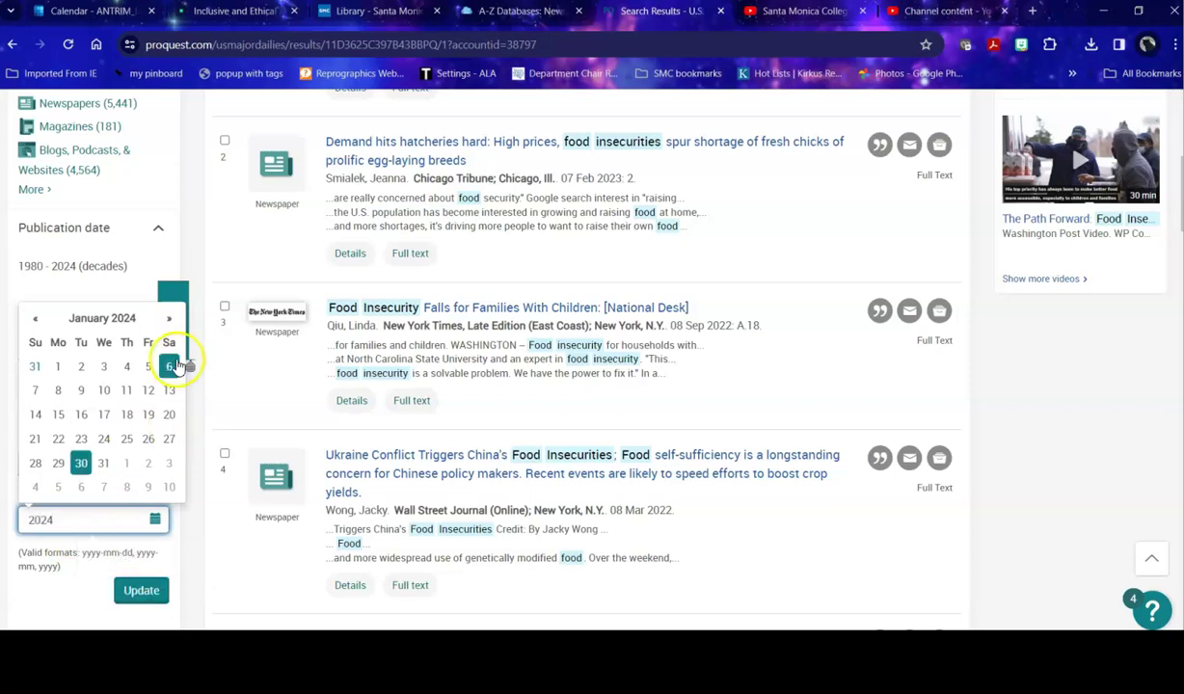
pyautogui.click(195, 274)
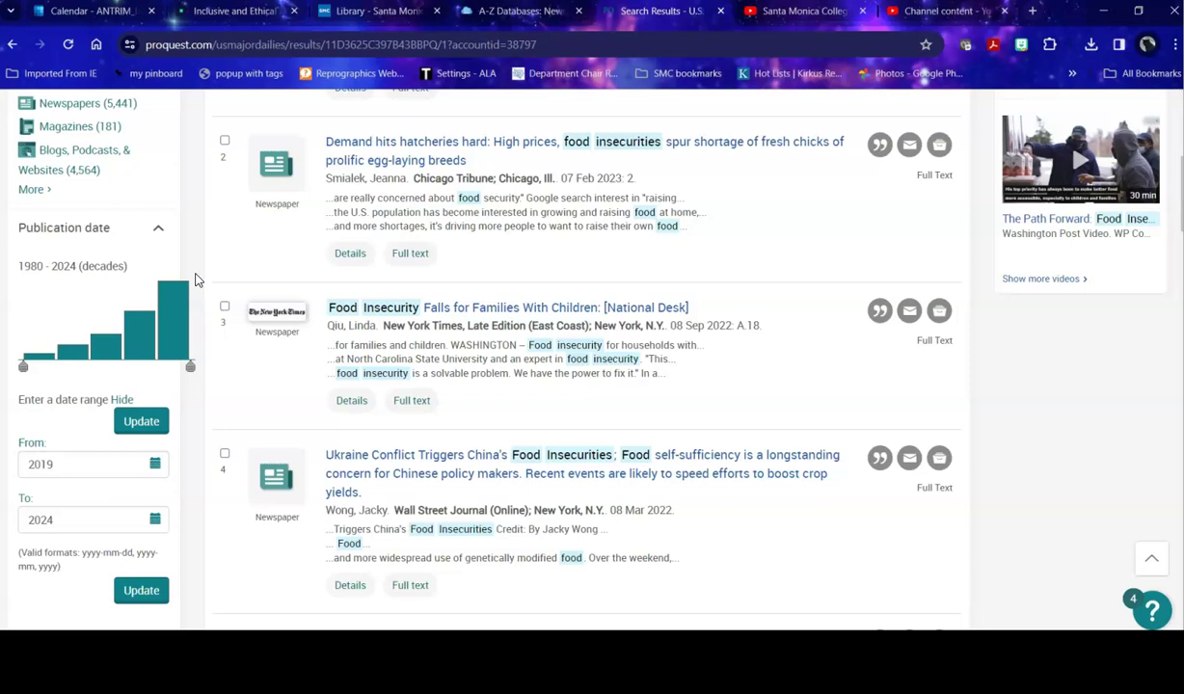
pyautogui.click(59, 468)
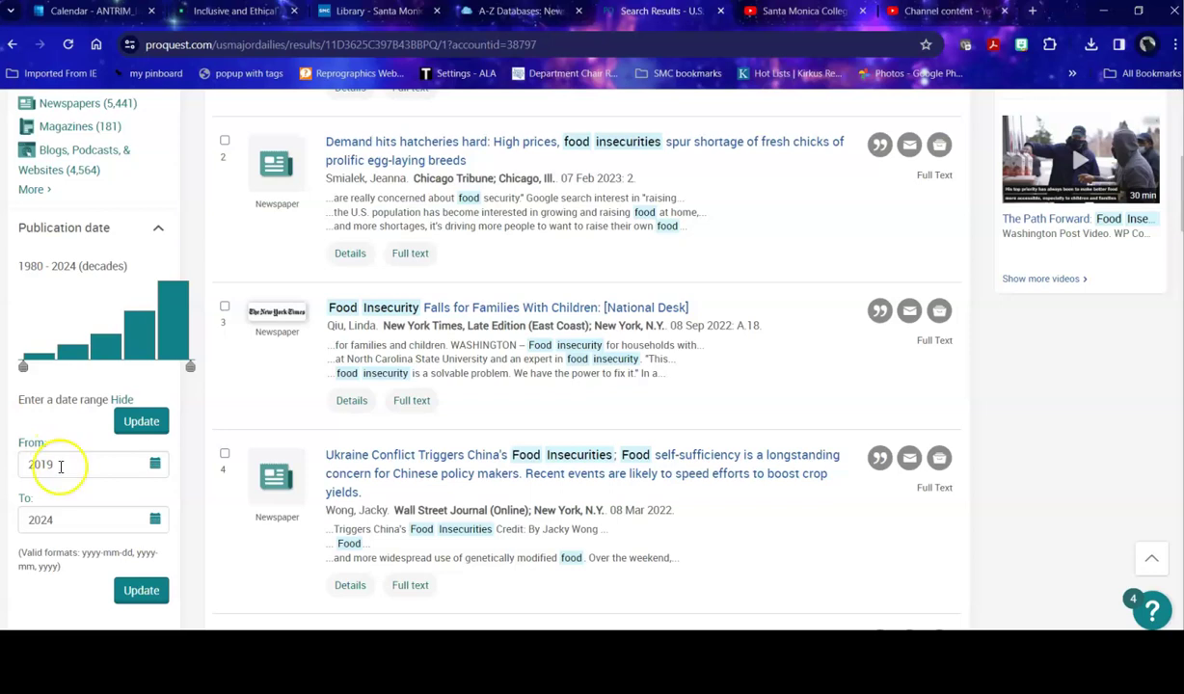
pyautogui.doubleClick(40, 465)
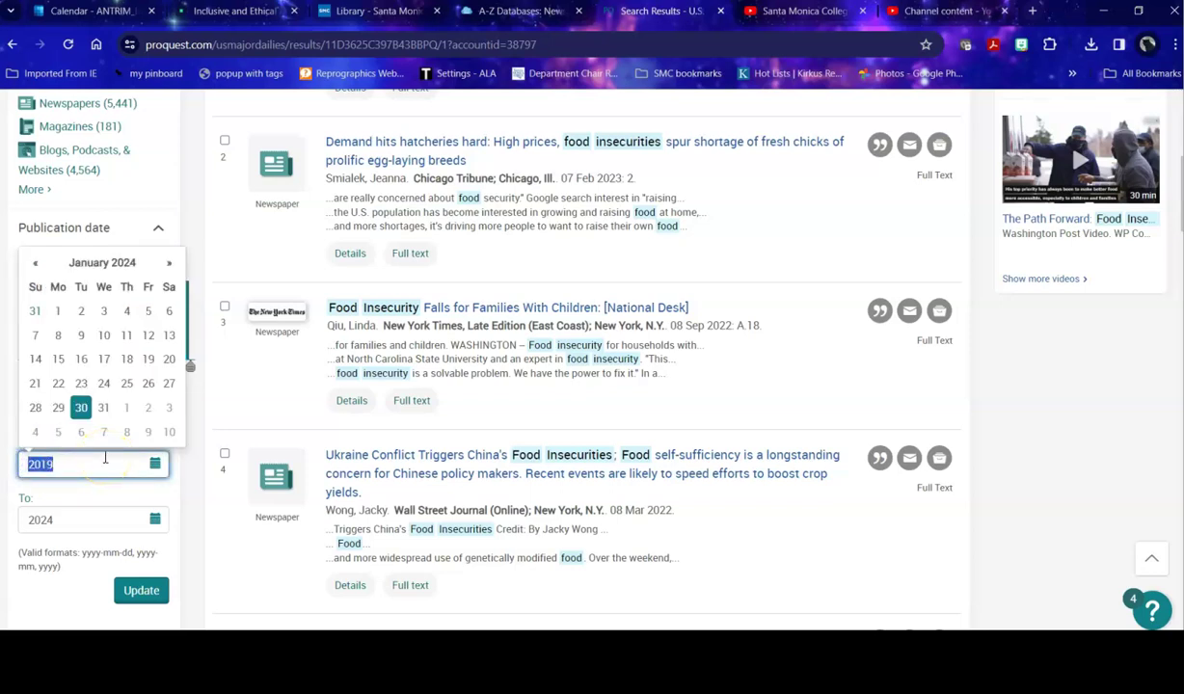
pyautogui.write('2020')
pyautogui.click(106, 468)
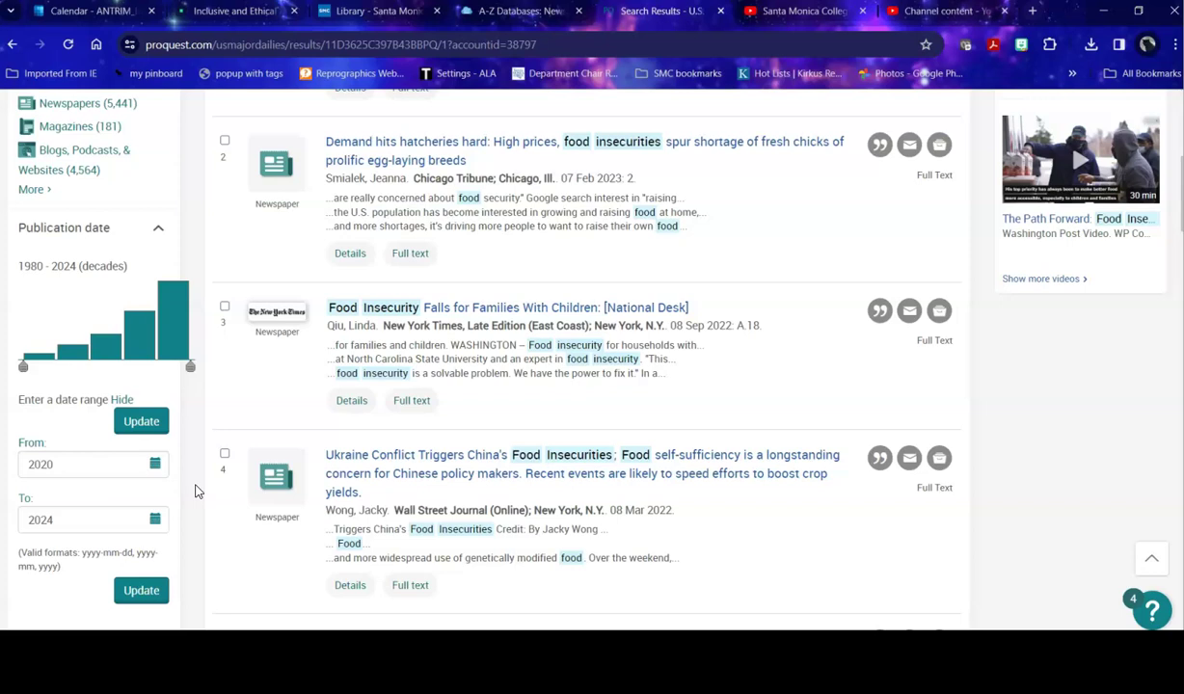
pyautogui.click(138, 592)
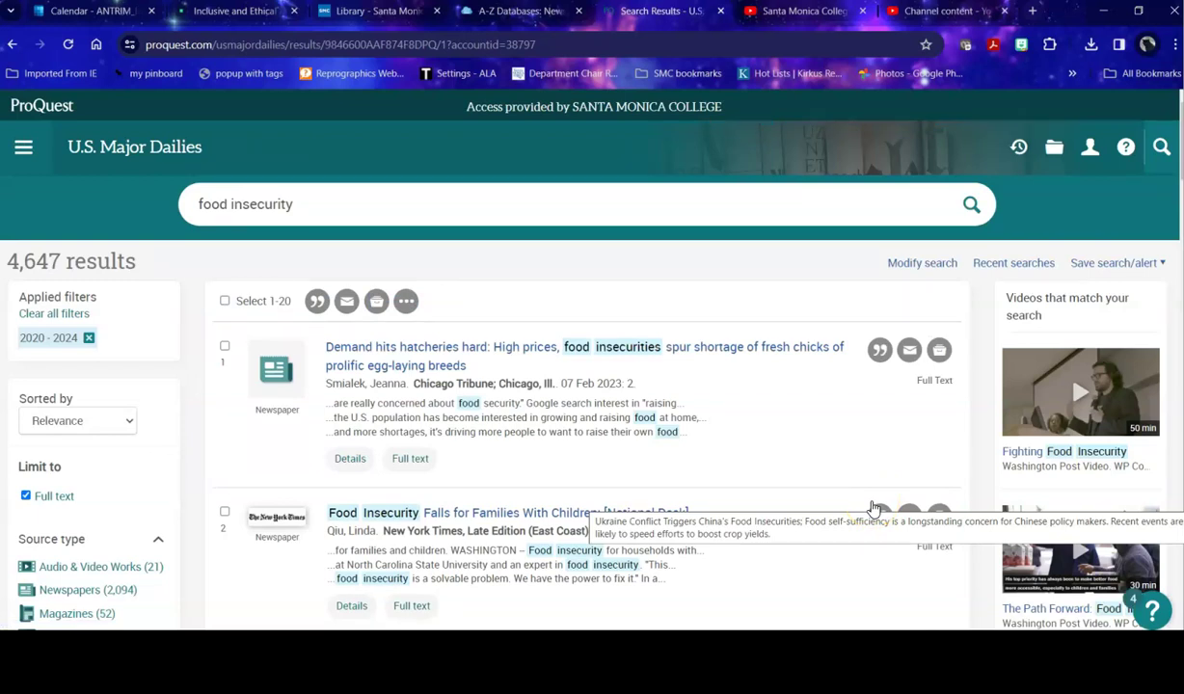
# Step: Limit the results to the Newspapers source type and expand the Subject filter
pyautogui.scroll(-3, 150, 389)
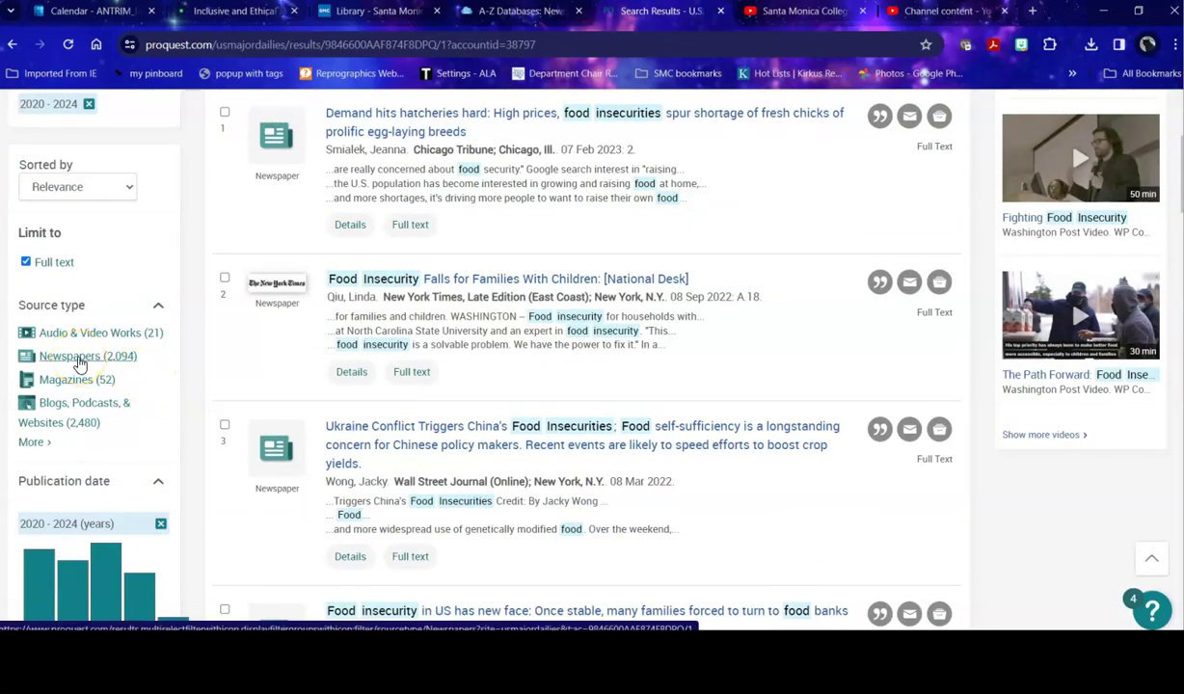
pyautogui.click(79, 362)
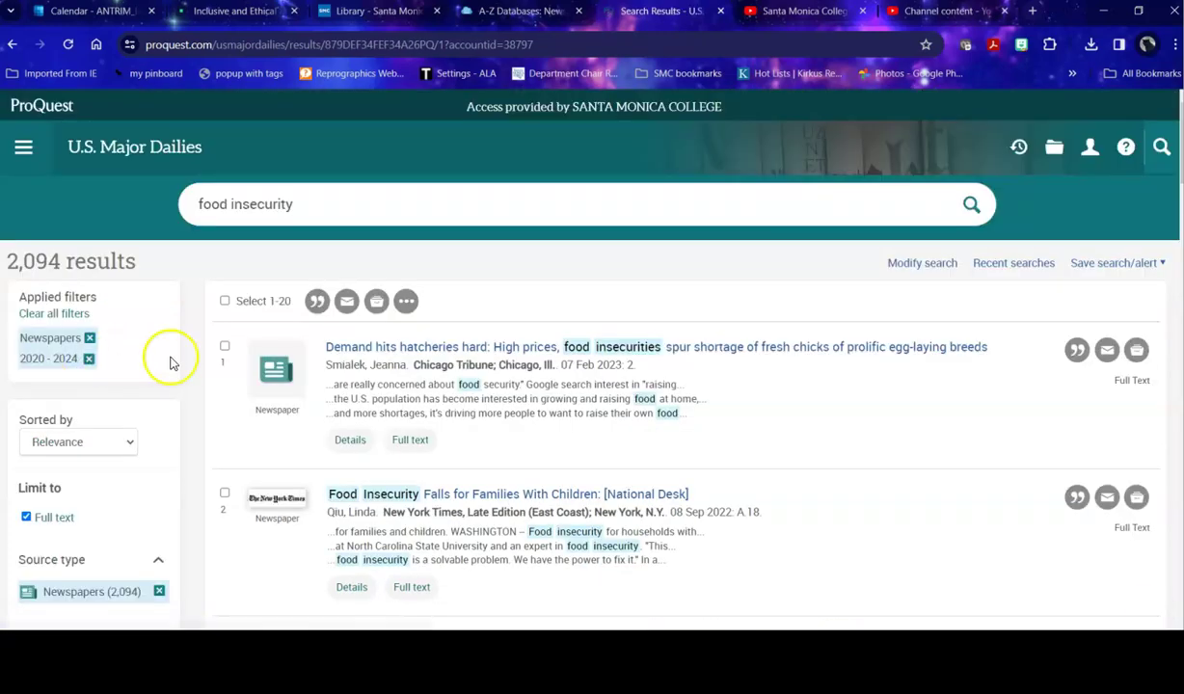
pyautogui.scroll(-4, 185, 371)
pyautogui.scroll(-3, 186, 371)
pyautogui.click(158, 340)
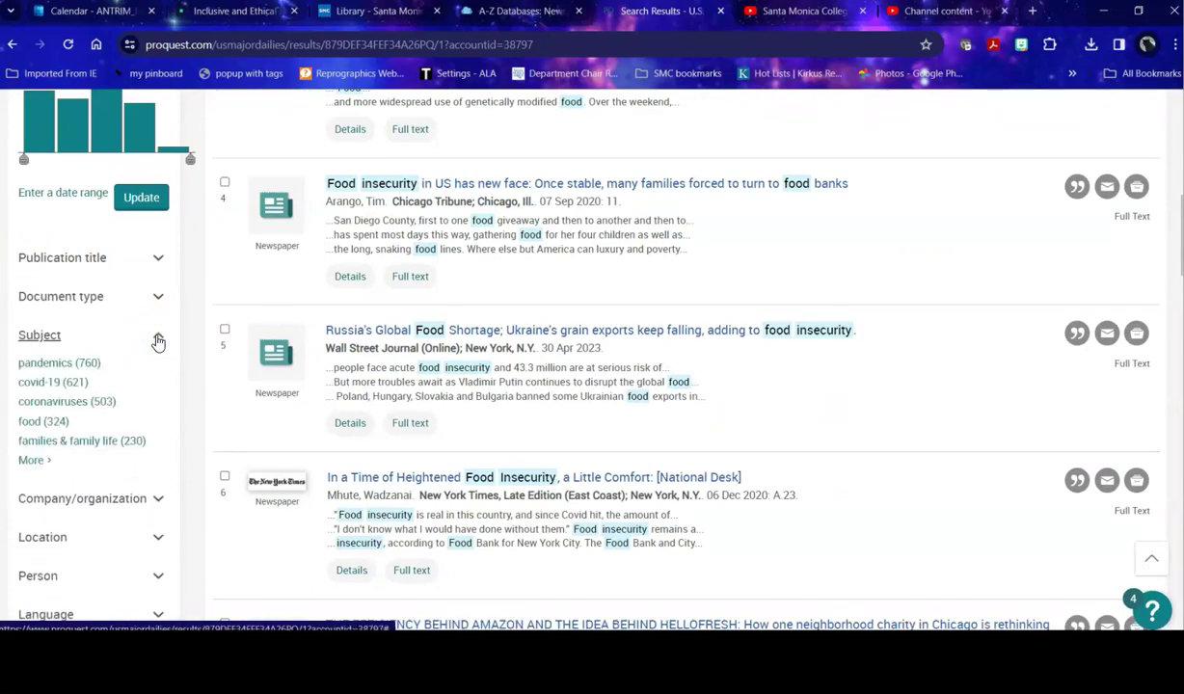
# Step: In the full subject list, include students and exclude presidents, then apply the filter
pyautogui.click(35, 462)
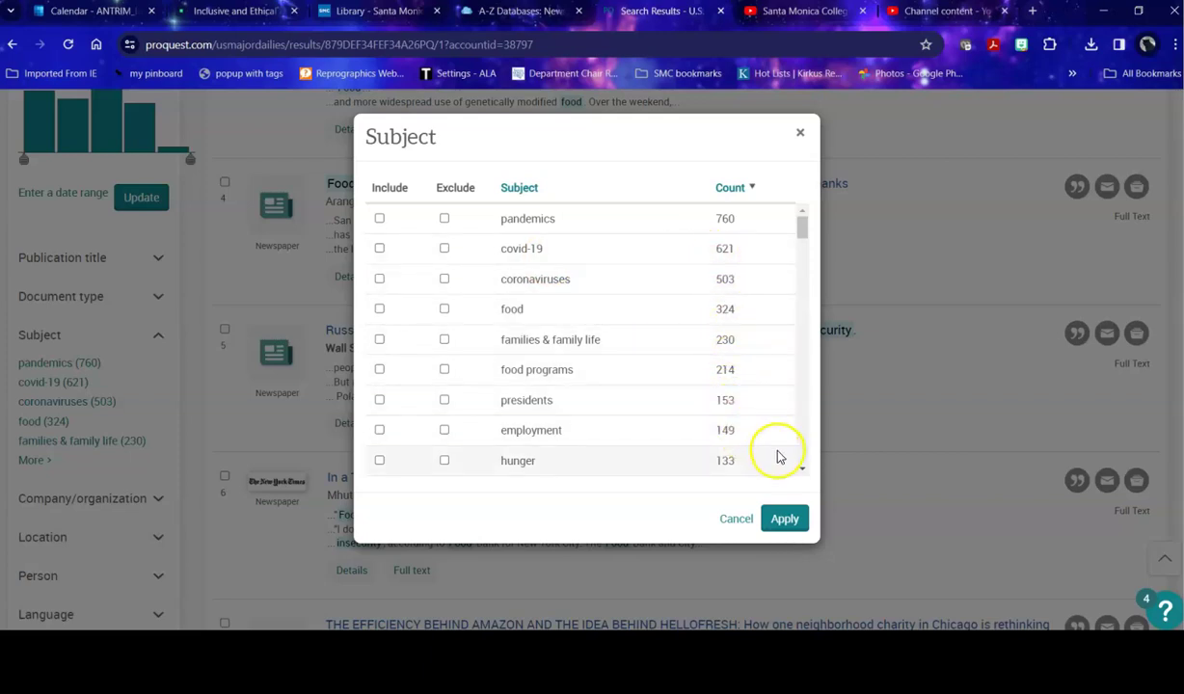
pyautogui.click(802, 471)
pyautogui.click(802, 471)
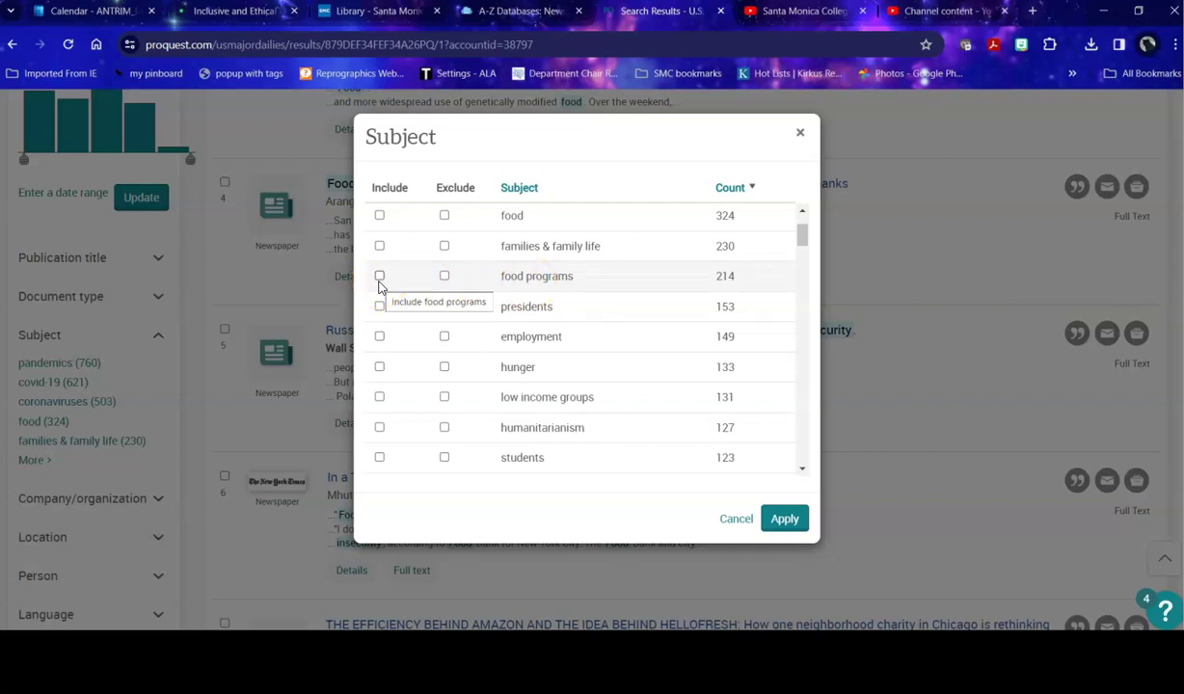
pyautogui.click(379, 458)
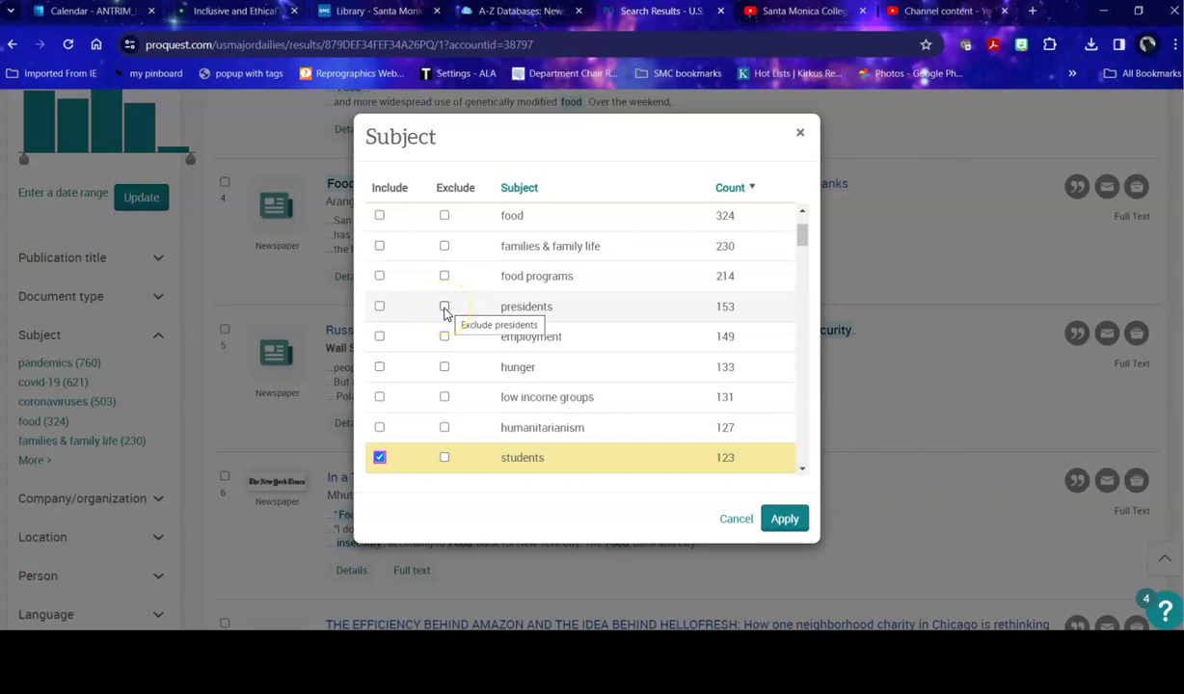
pyautogui.click(444, 306)
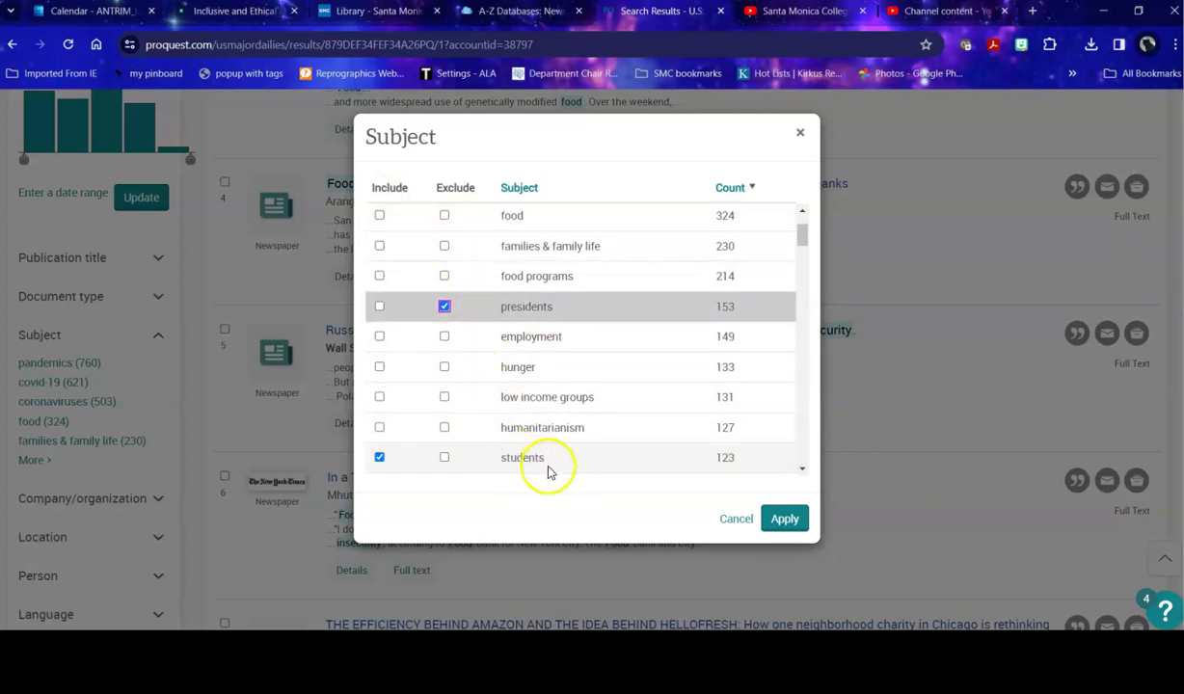
pyautogui.click(781, 523)
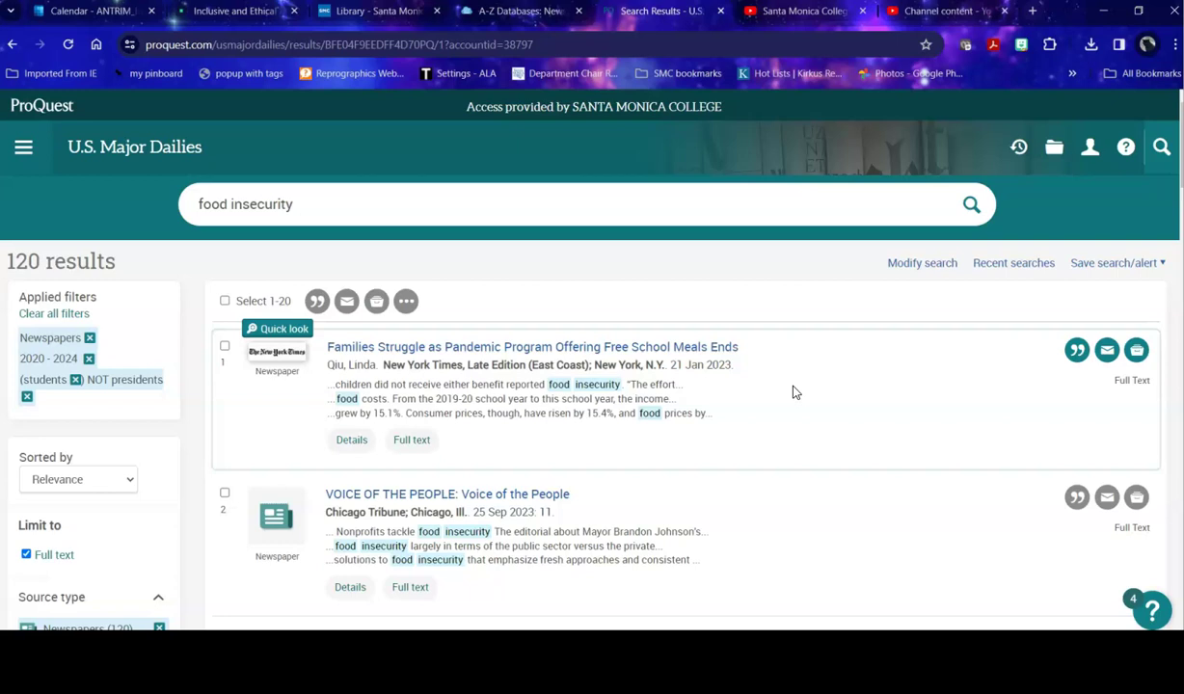
# Step: Scroll through the 120 filtered results and return to the top
pyautogui.scroll(-3, 777, 347)
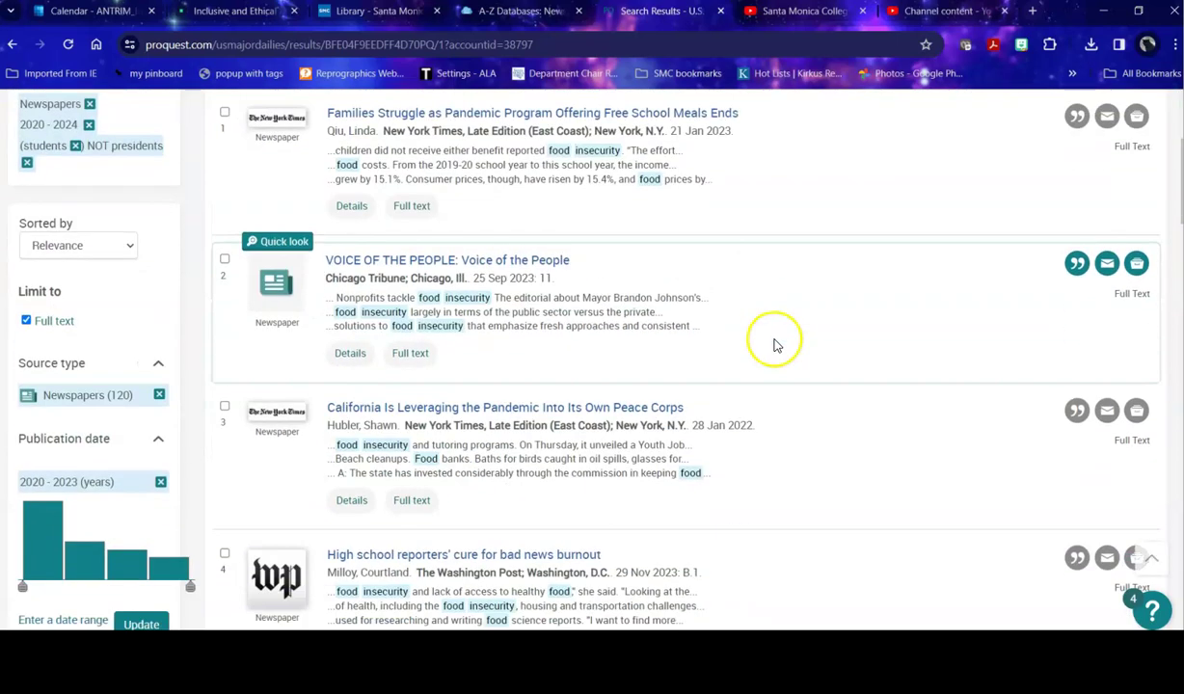
pyautogui.scroll(-1, 786, 232)
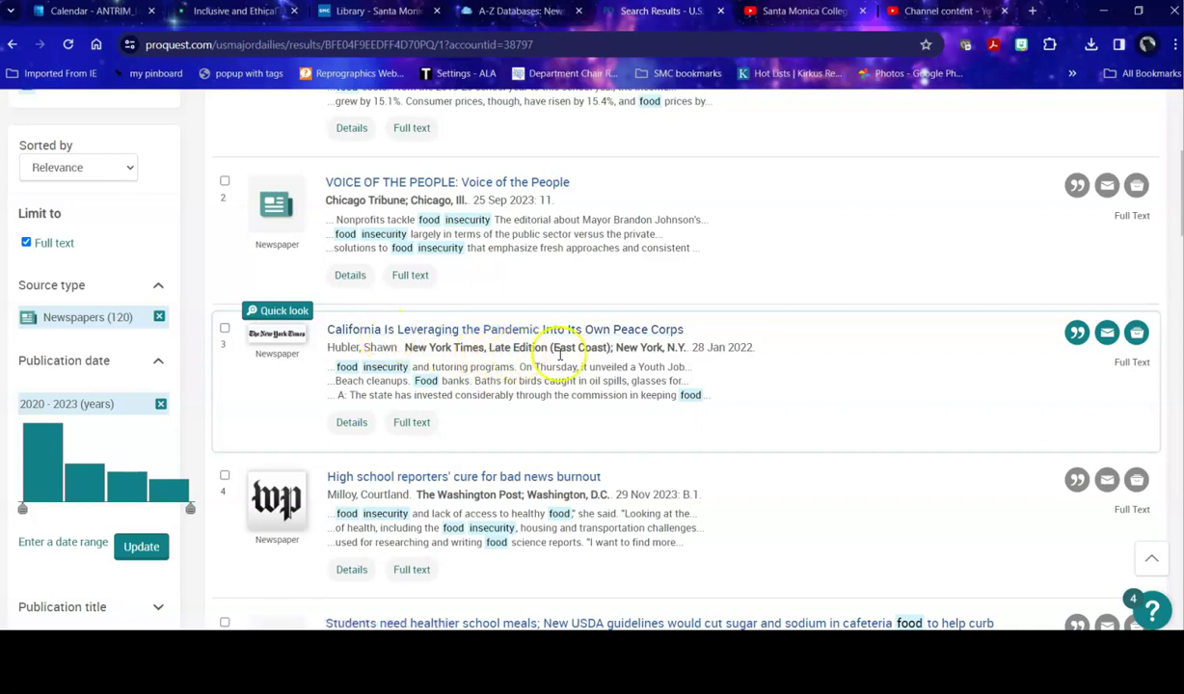
pyautogui.scroll(4, 800, 353)
# Step: Add 'los angeles' to the food insecurity query, rerun it, and scroll through the 33 results
pyautogui.click(332, 209)
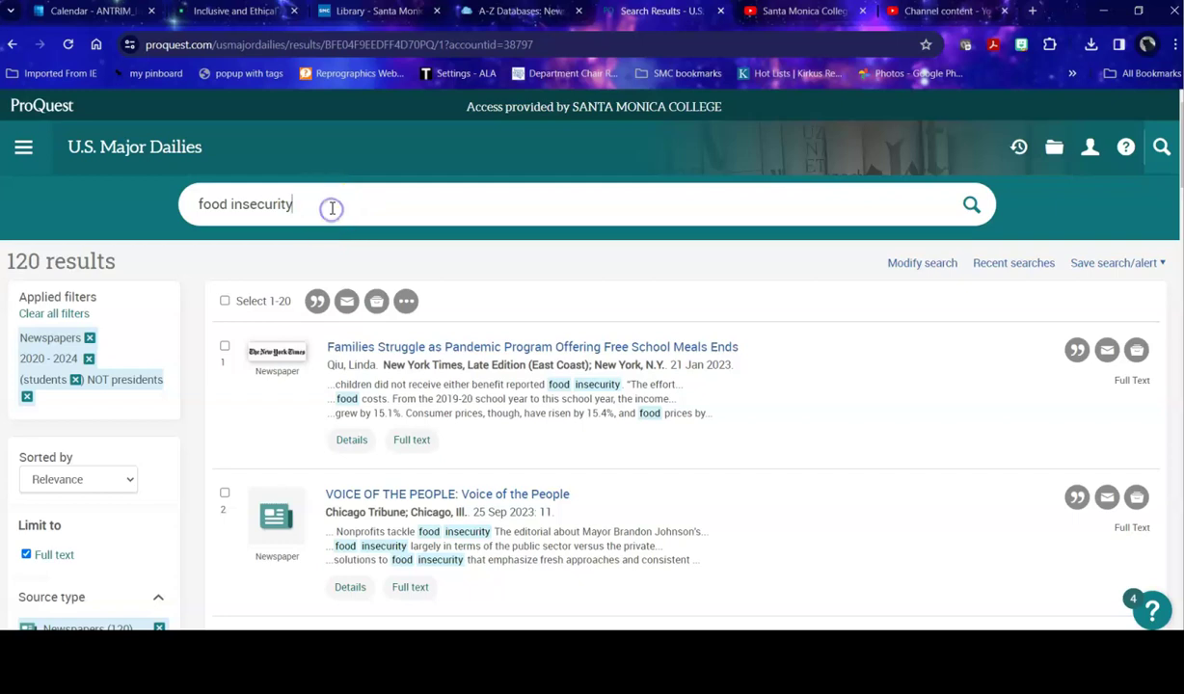
pyautogui.write('los angeles')
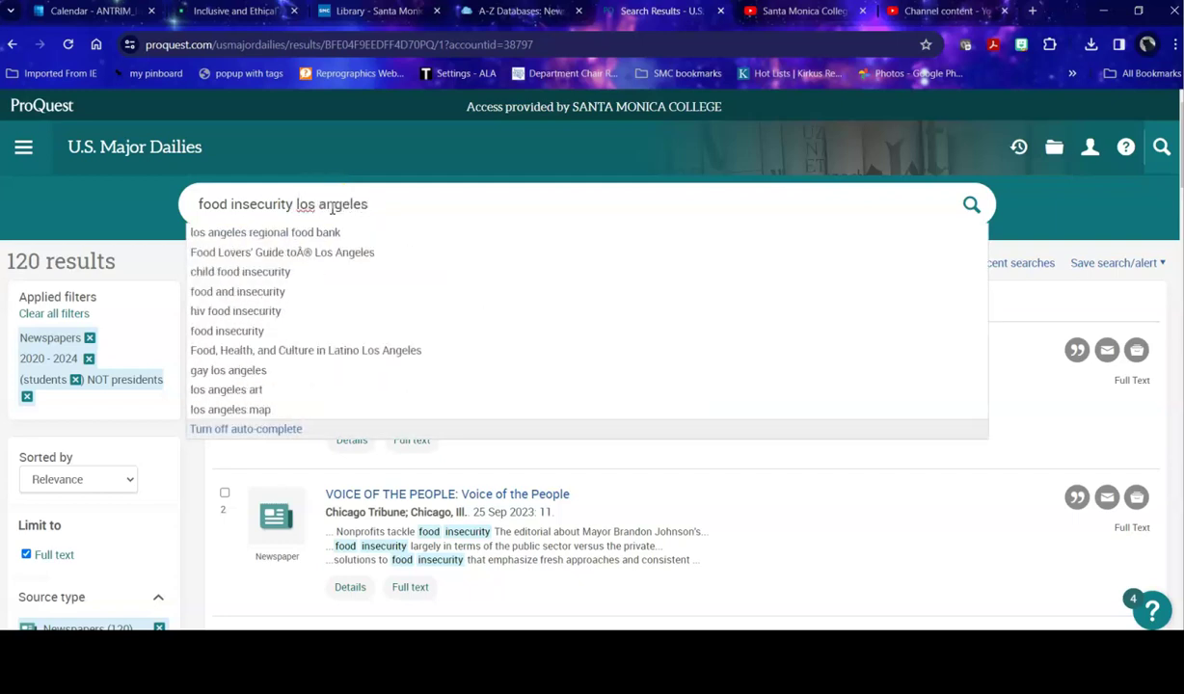
pyautogui.click(972, 206)
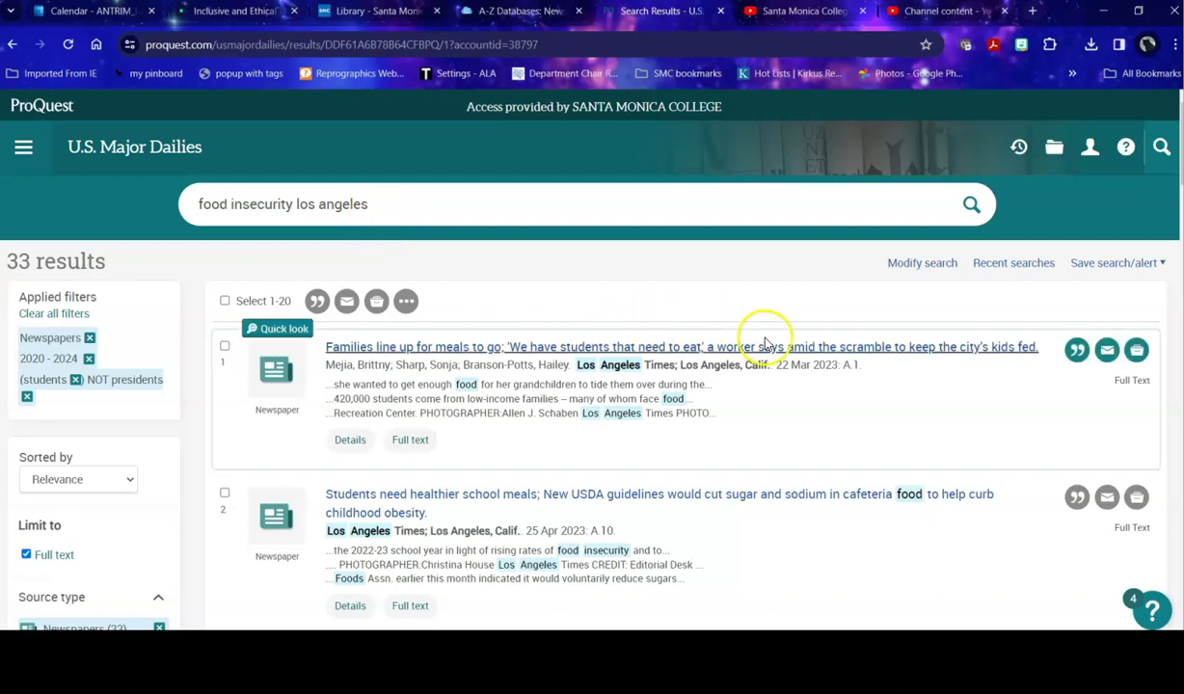
pyautogui.scroll(-1, 930, 380)
pyautogui.scroll(-2, 788, 308)
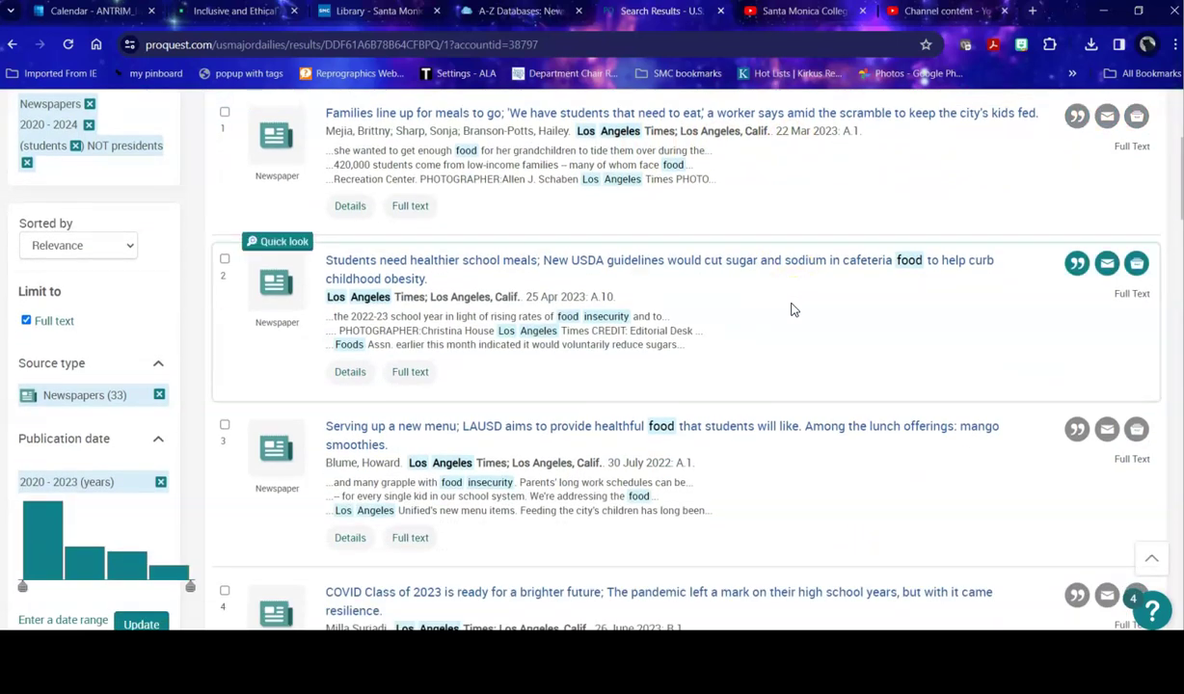
pyautogui.scroll(-2, 757, 290)
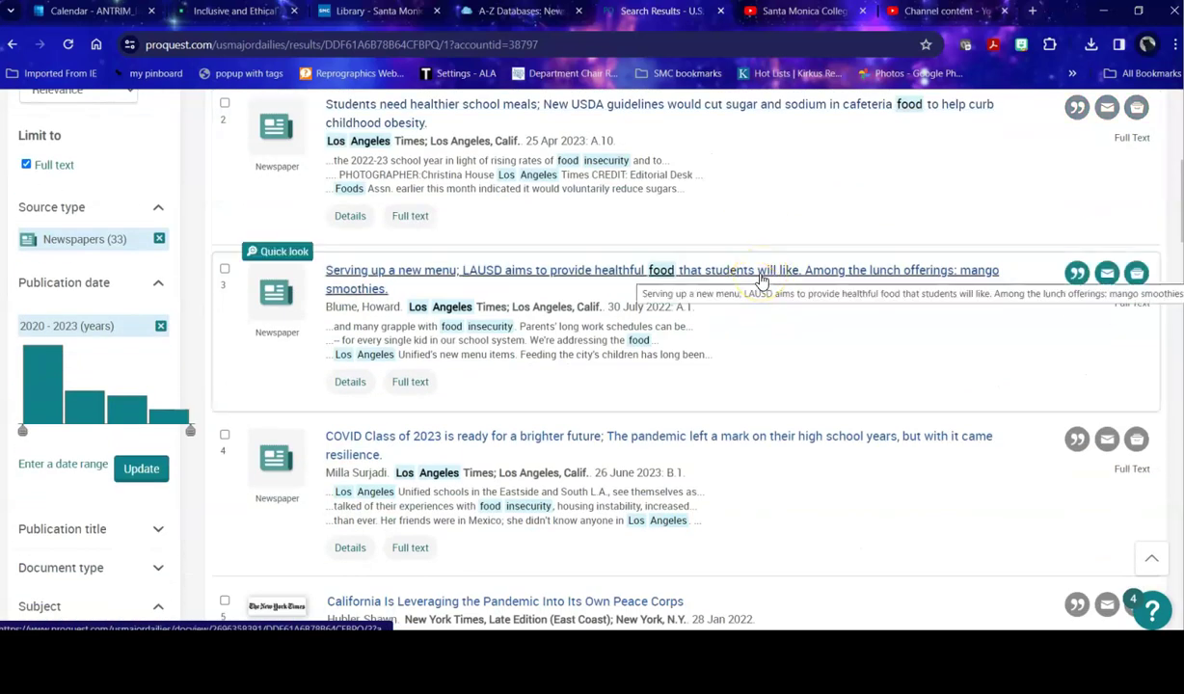
pyautogui.scroll(-1, 761, 280)
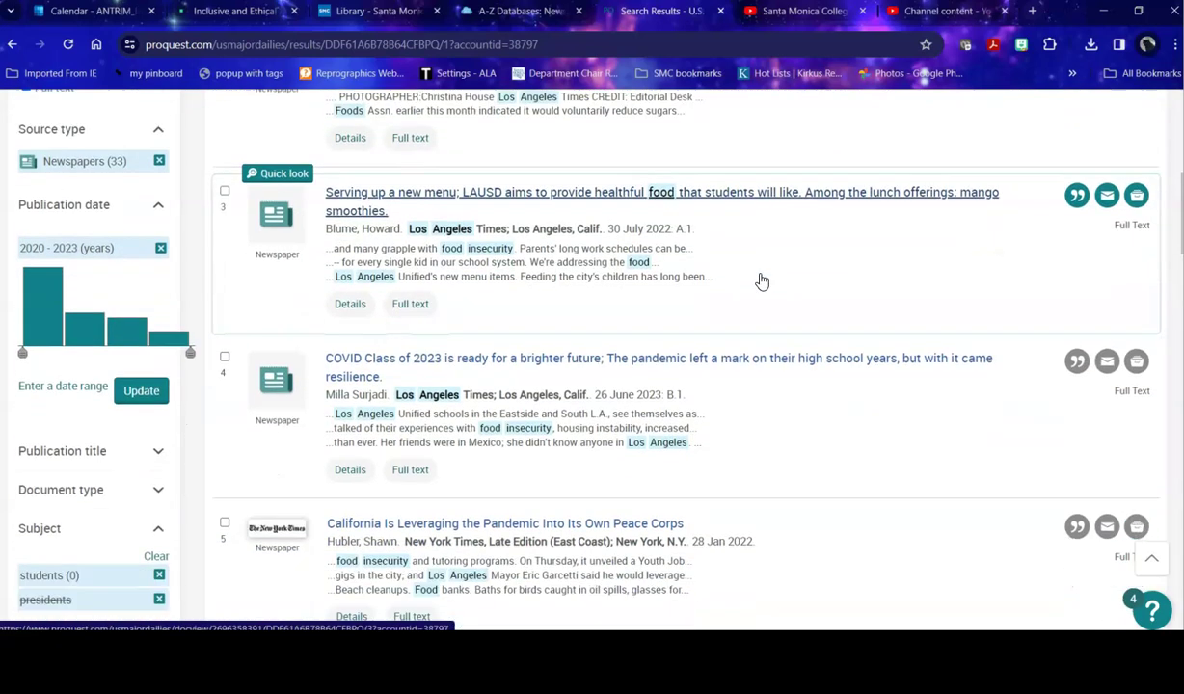
# Step: Open result 4, 'COVID Class of 2023 is ready for a brighter future', and read its full text
pyautogui.click(702, 366)
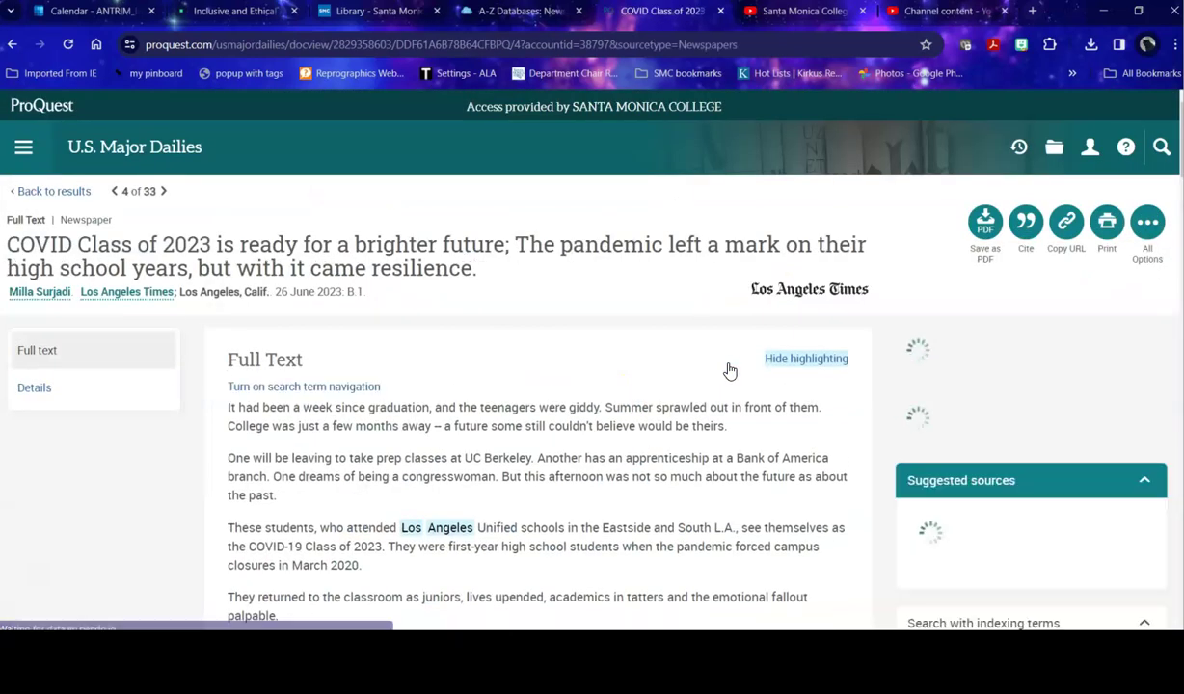
pyautogui.scroll(-8, 584, 378)
pyautogui.scroll(-6, 583, 378)
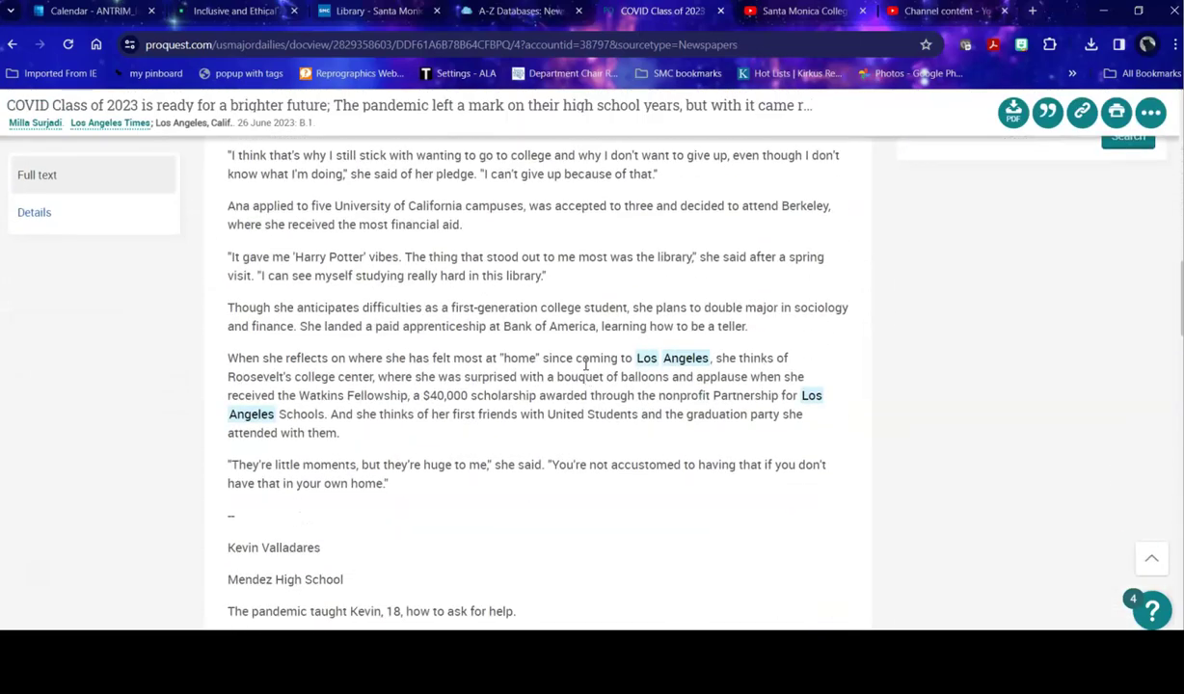
pyautogui.scroll(14, 585, 364)
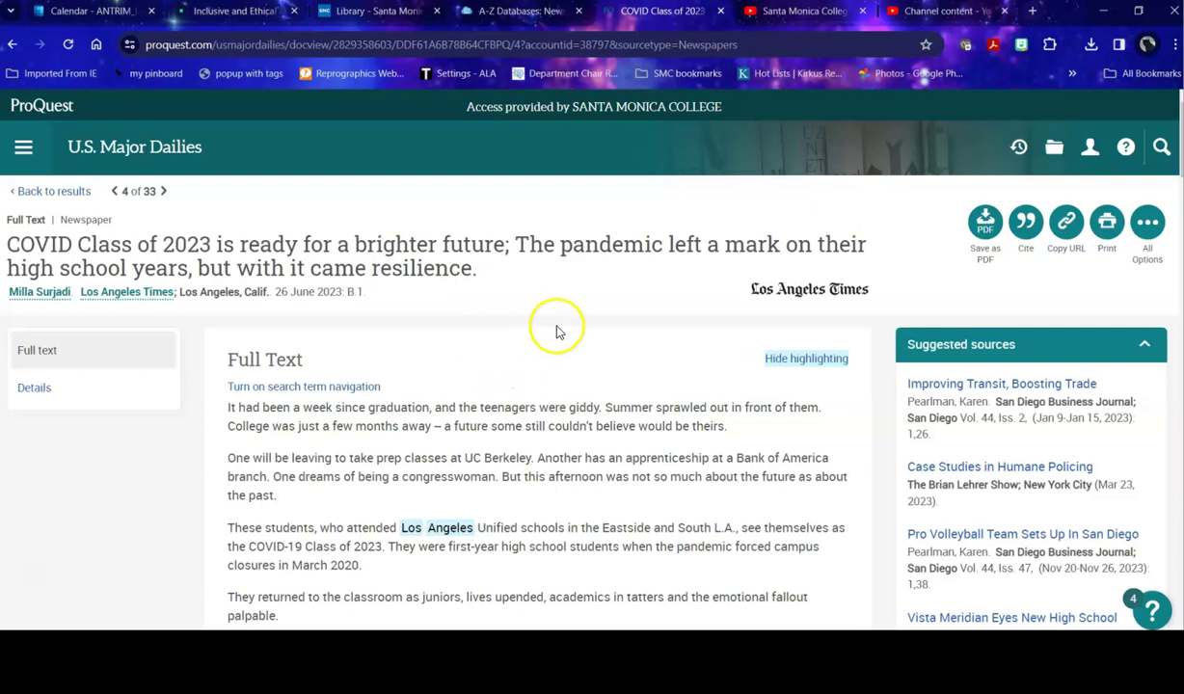
pyautogui.scroll(-1, 1142, 338)
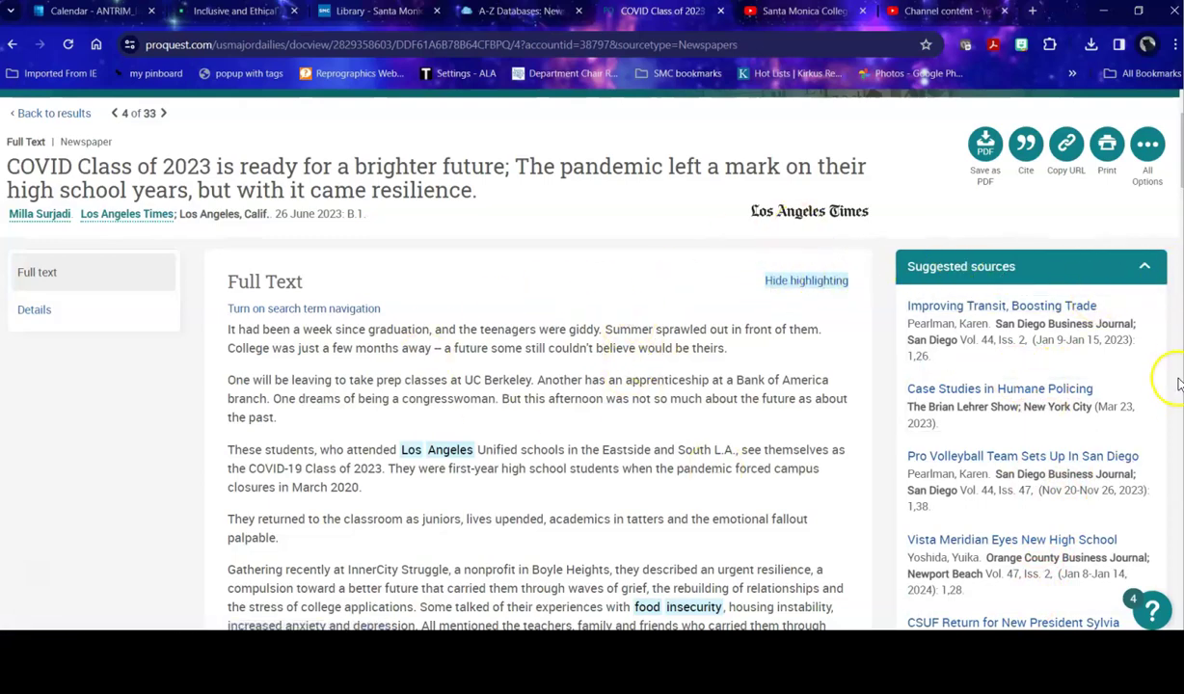
pyautogui.scroll(-3, 1163, 415)
pyautogui.scroll(-3, 788, 424)
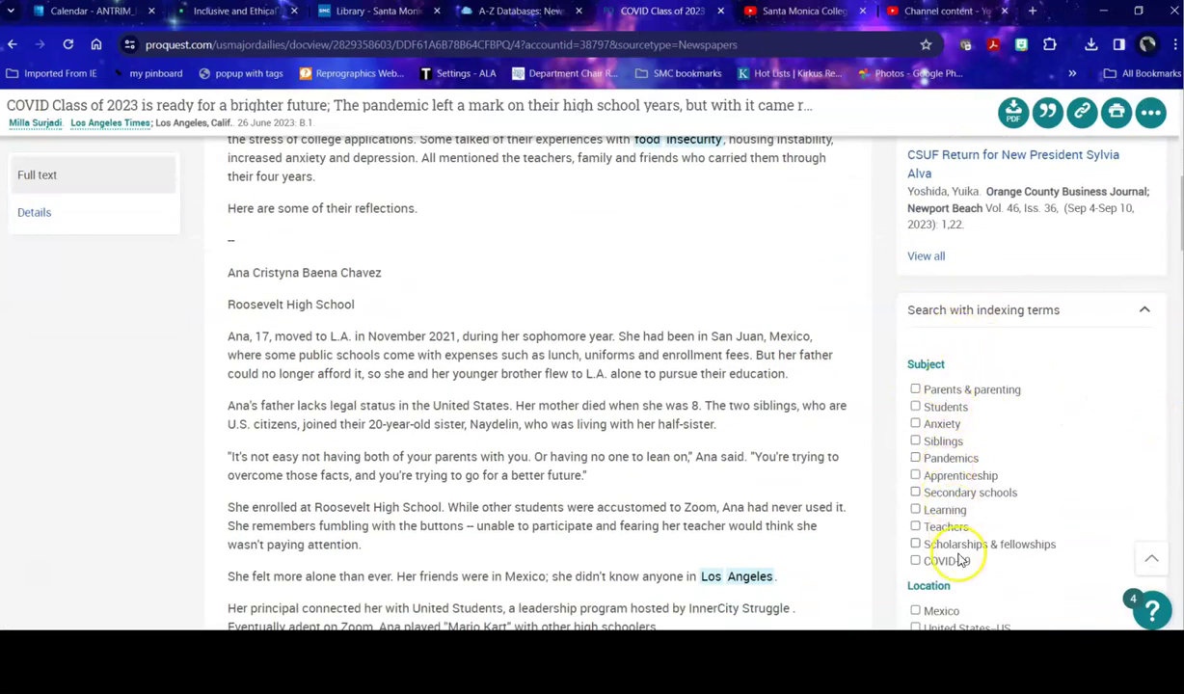
pyautogui.scroll(-3, 759, 374)
pyautogui.scroll(-2, 759, 376)
pyautogui.scroll(10, 799, 377)
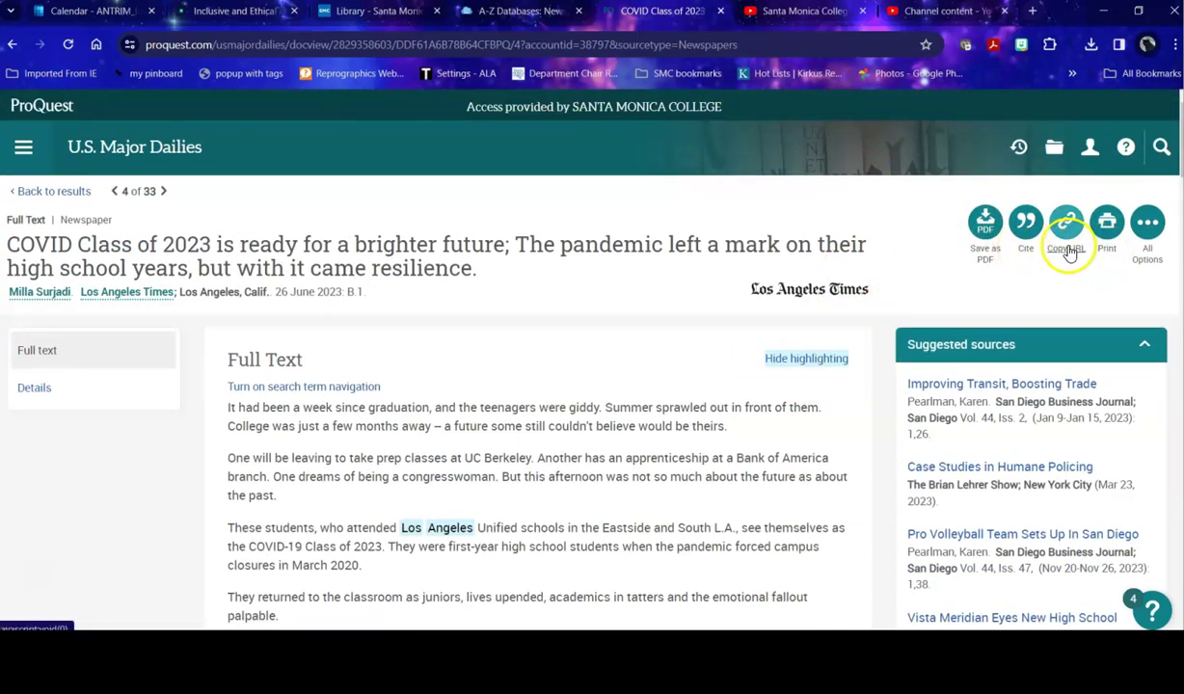
# Step: Show the COVID Class of 2023 article's Works Cited citation in MLA 7th Edition style
pyautogui.click(1149, 224)
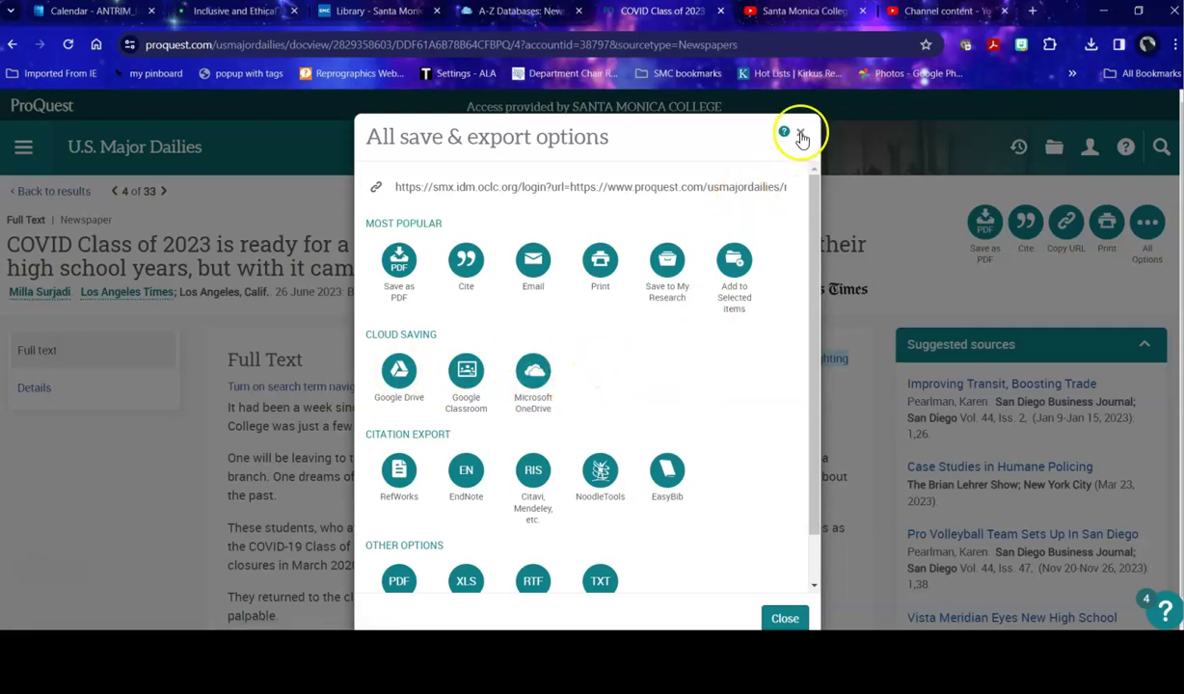
pyautogui.click(801, 135)
pyautogui.click(1028, 229)
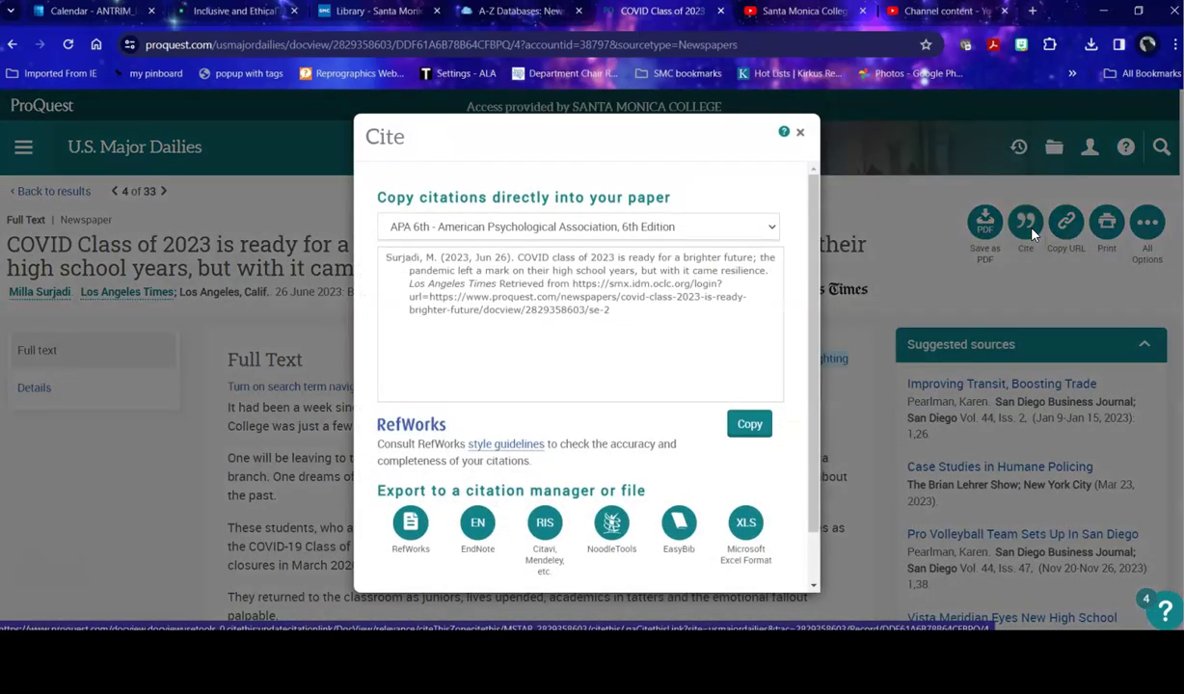
pyautogui.click(781, 227)
pyautogui.scroll(-2, 598, 323)
pyautogui.scroll(-2, 598, 321)
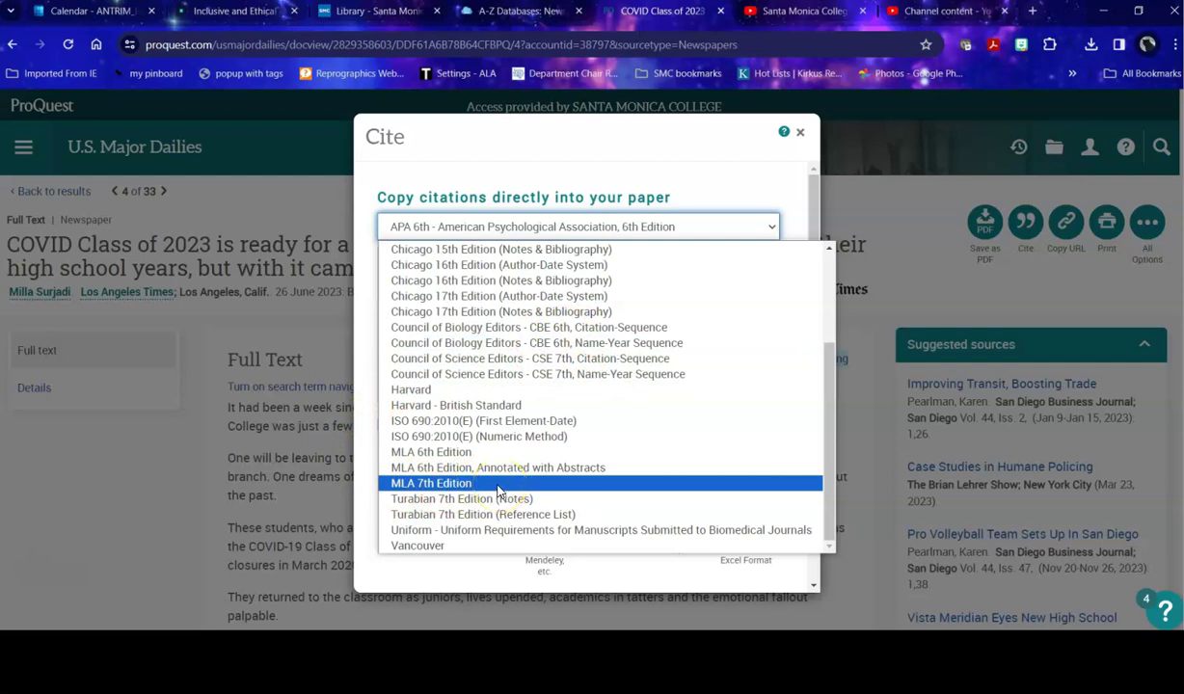
pyautogui.click(498, 483)
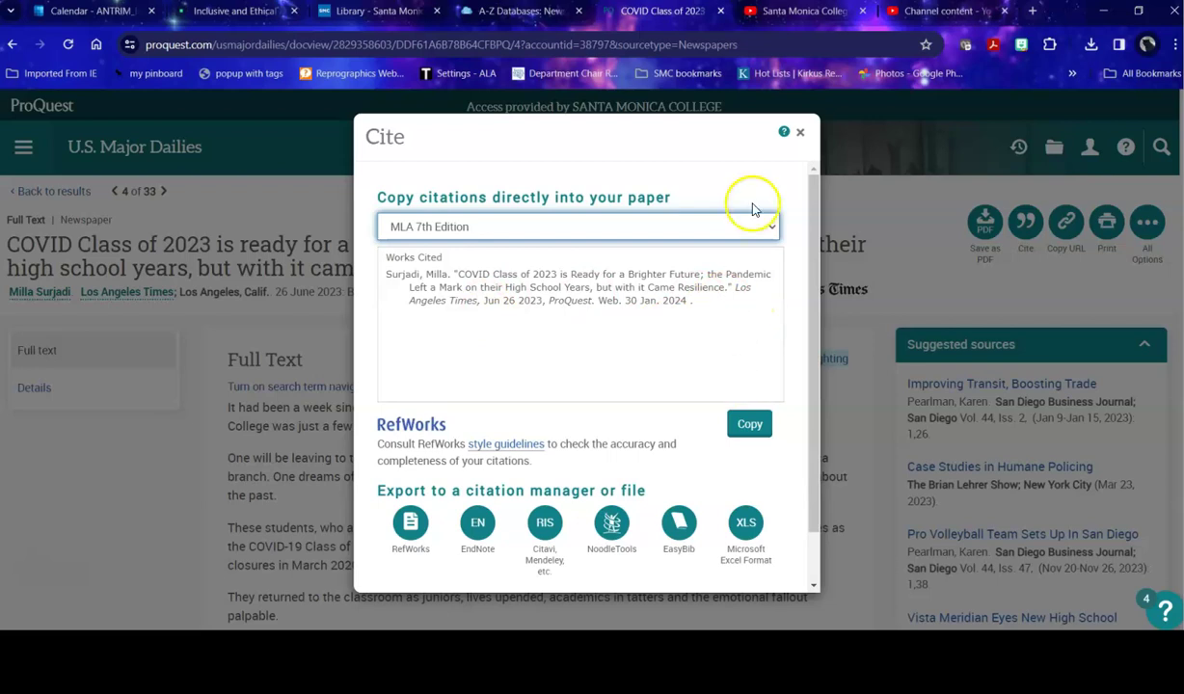
# Step: Start an email of the article that includes bibliographic citations in MLA 7th Edition
pyautogui.click(800, 134)
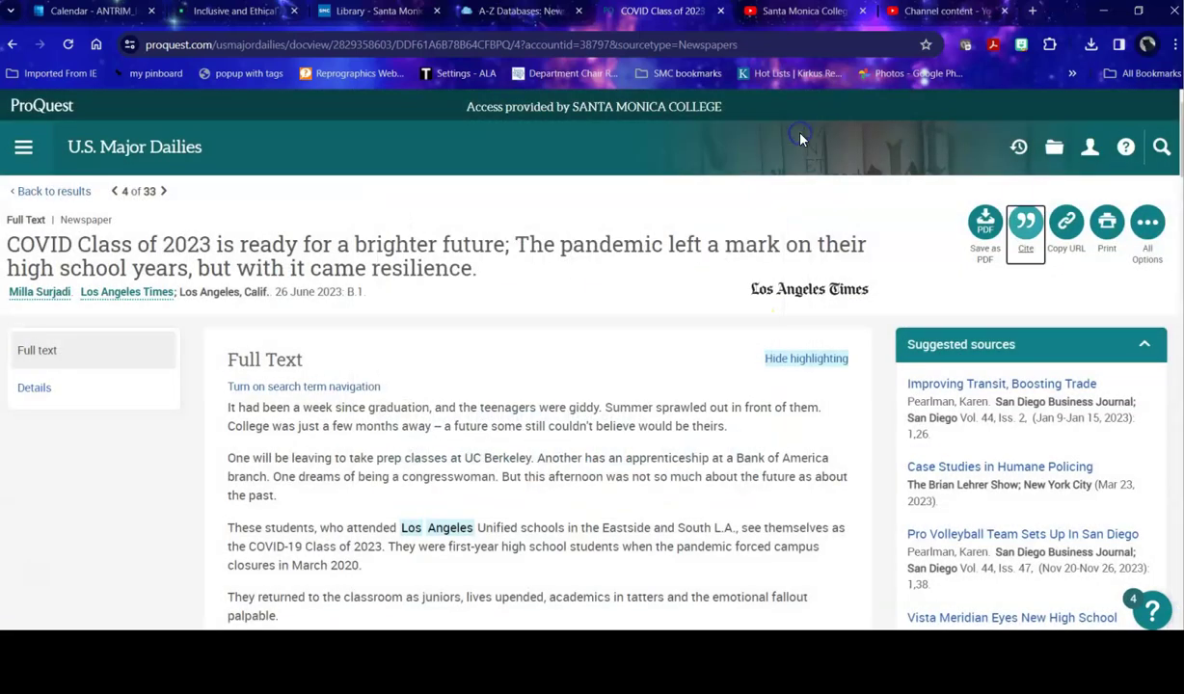
pyautogui.click(1147, 222)
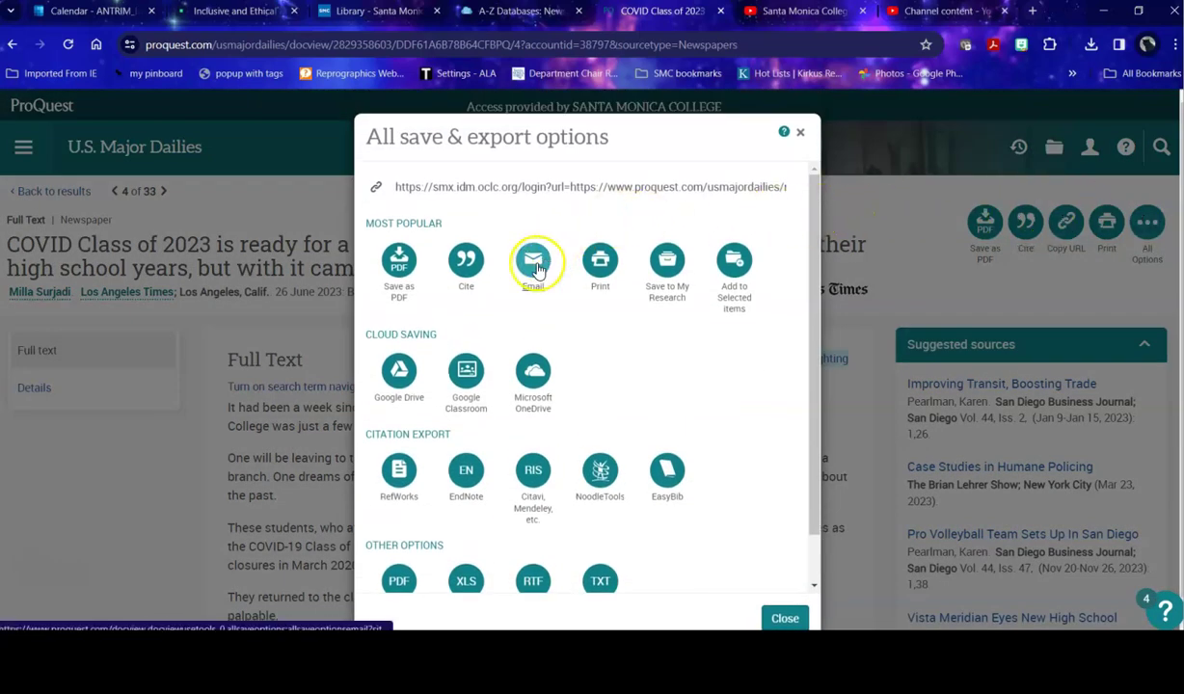
pyautogui.click(533, 262)
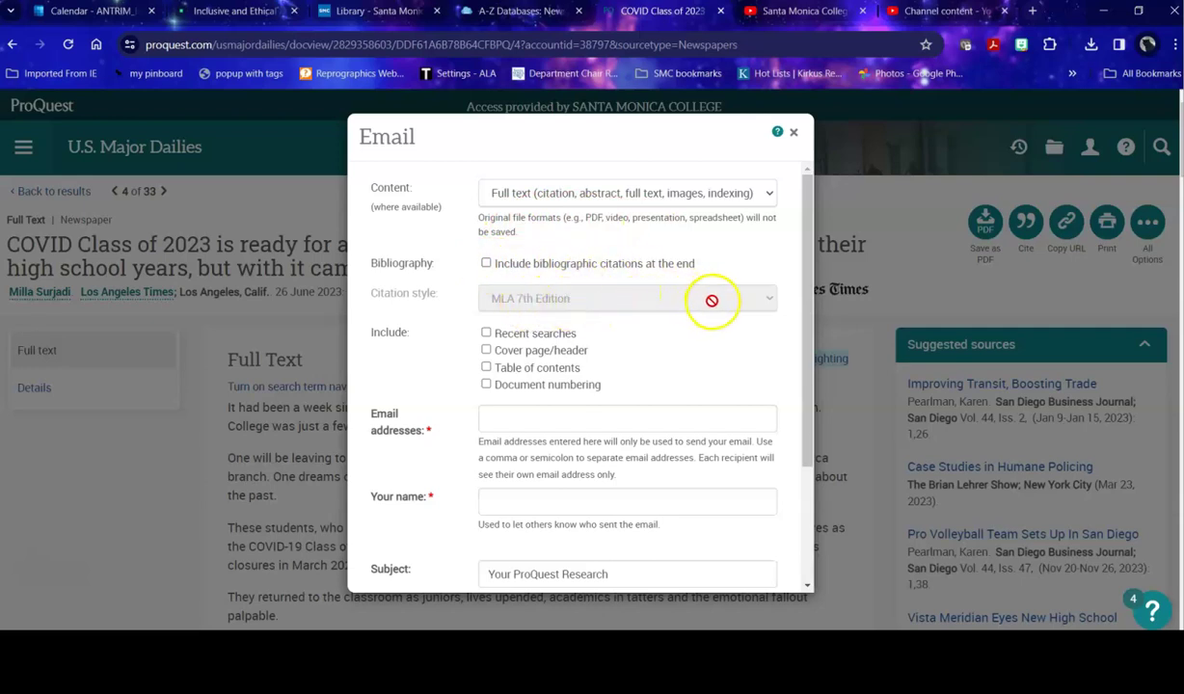
pyautogui.click(486, 264)
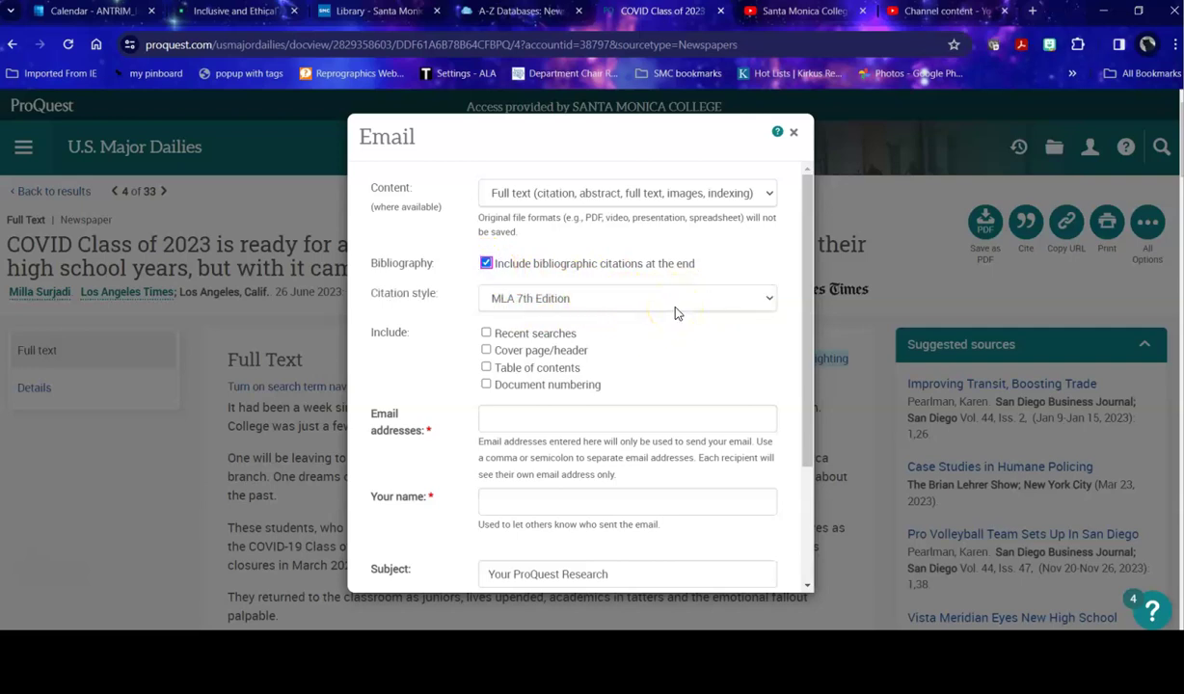
pyautogui.click(548, 301)
pyautogui.click(522, 616)
# Step: Autofill the recipient address and sender name, set subject 'food insecurity' and message 'for English paper', and send
pyautogui.click(533, 420)
pyautogui.click(603, 205)
pyautogui.scroll(-2, 610, 500)
pyautogui.moveTo(642, 417); pyautogui.dragTo(437, 417)
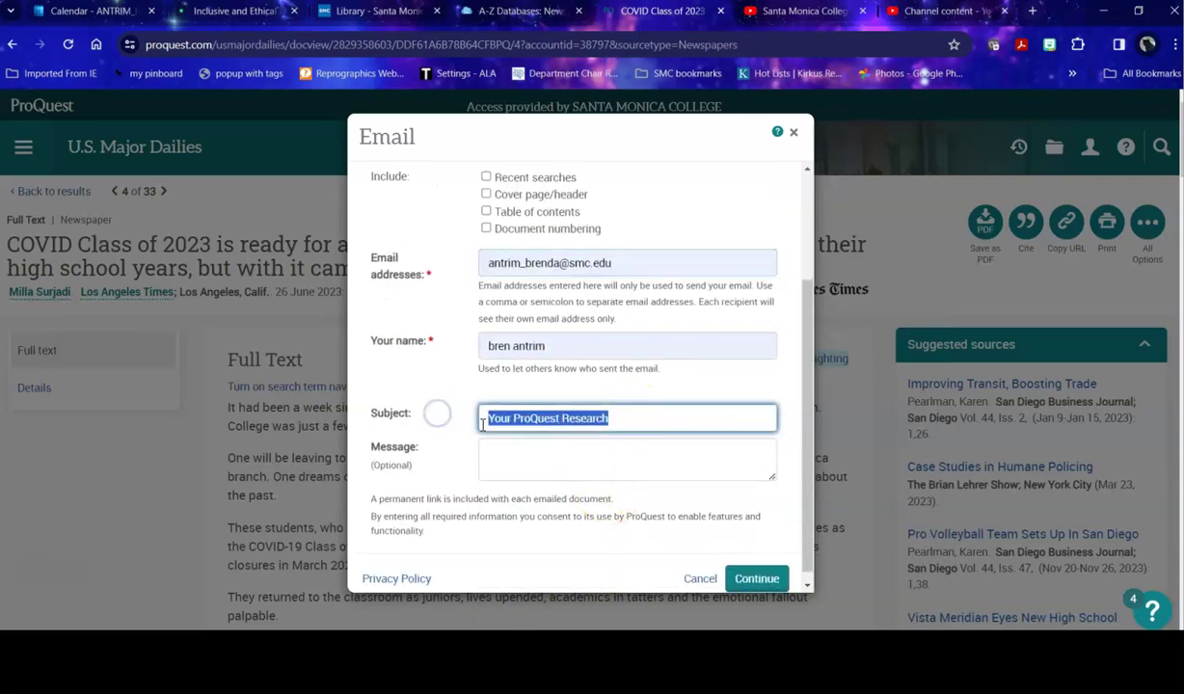
pyautogui.write('food insecurity')
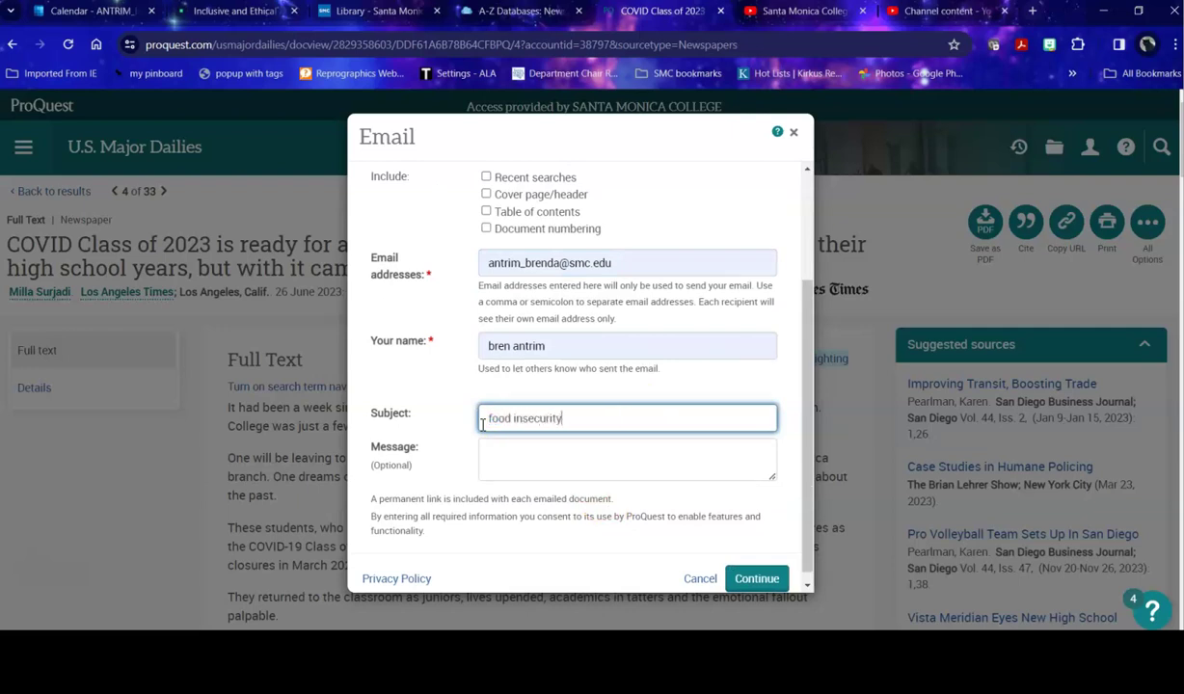
pyautogui.click(526, 447)
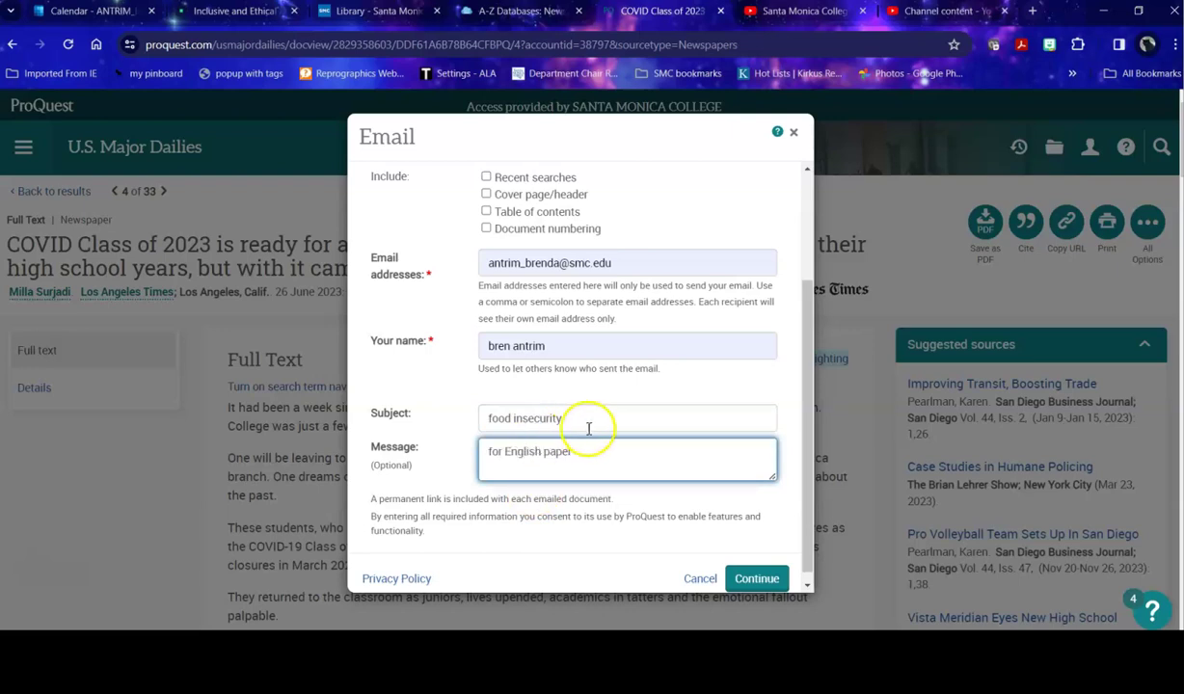
pyautogui.click(757, 579)
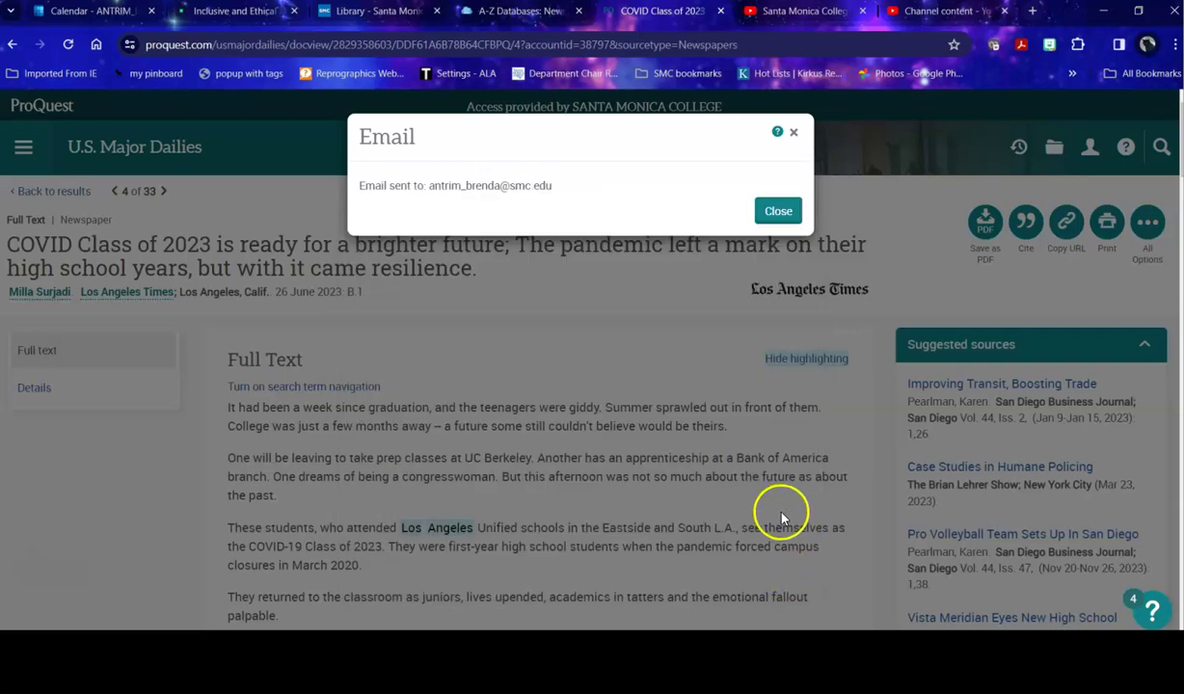
# Step: Dismiss the email-sent confirmation and go back to the food insecurity results list
pyautogui.click(778, 211)
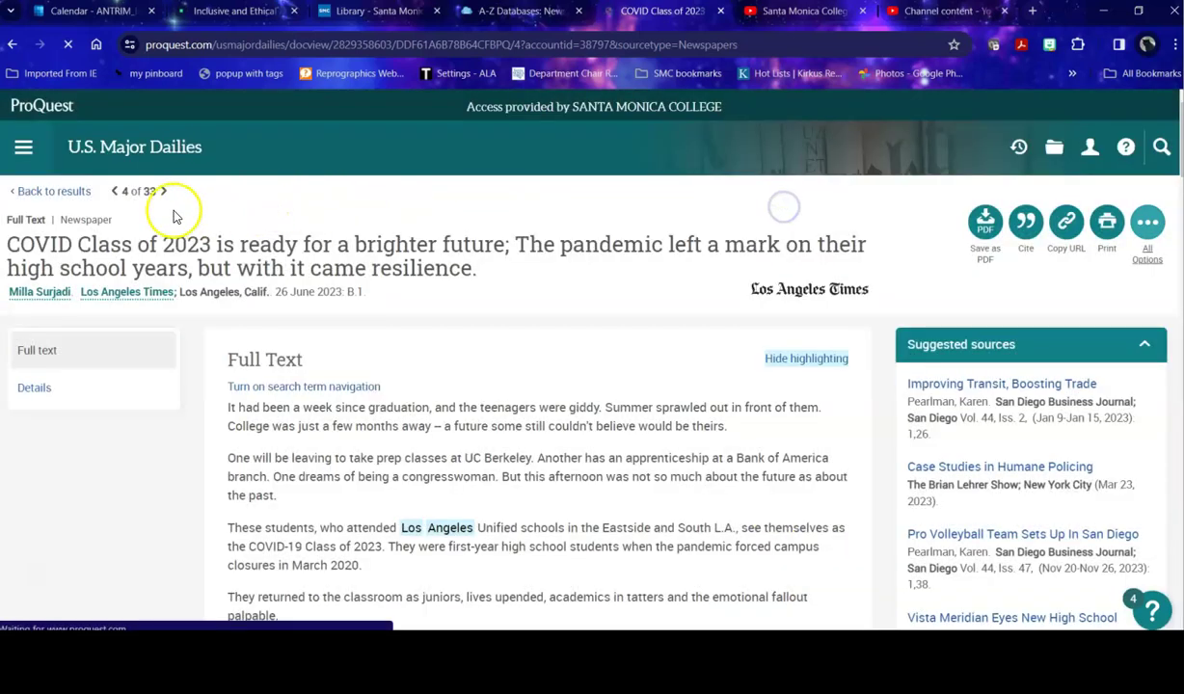
pyautogui.click(46, 193)
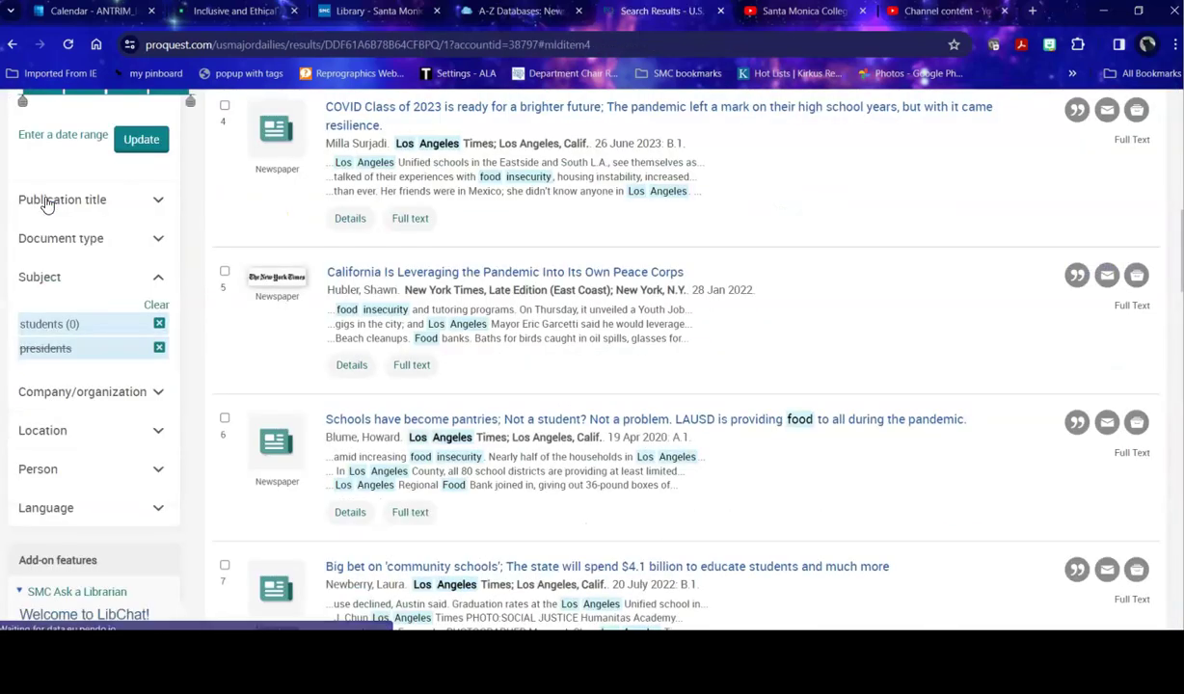